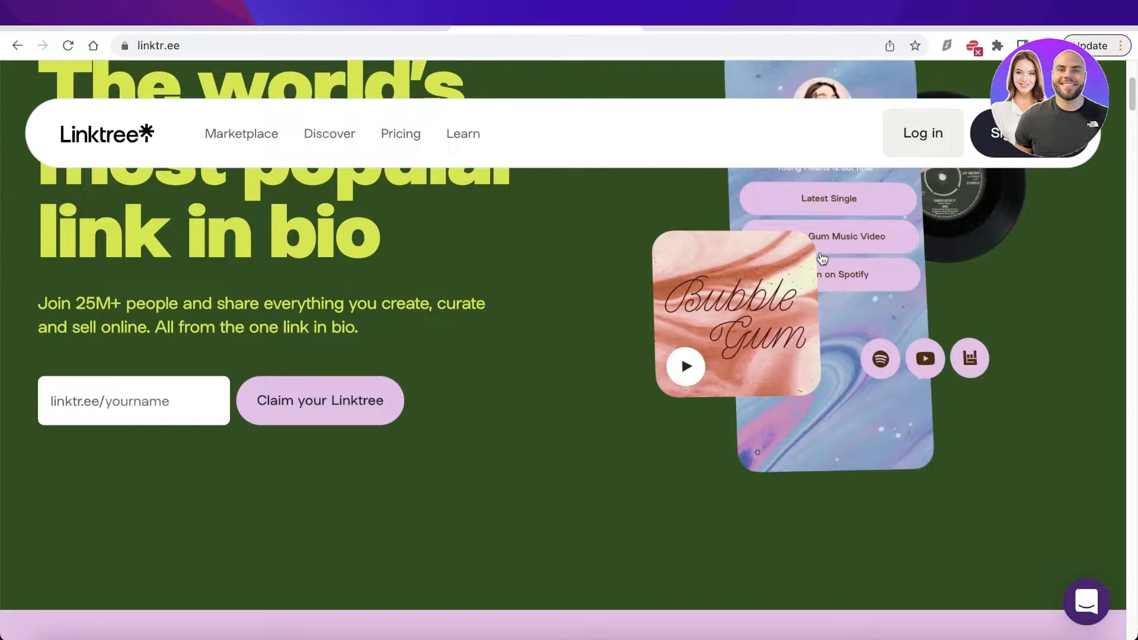
- Look through the Linktree home page sections on creating, customizing and sharing a bio link
scroll(822, 258, down, 5)
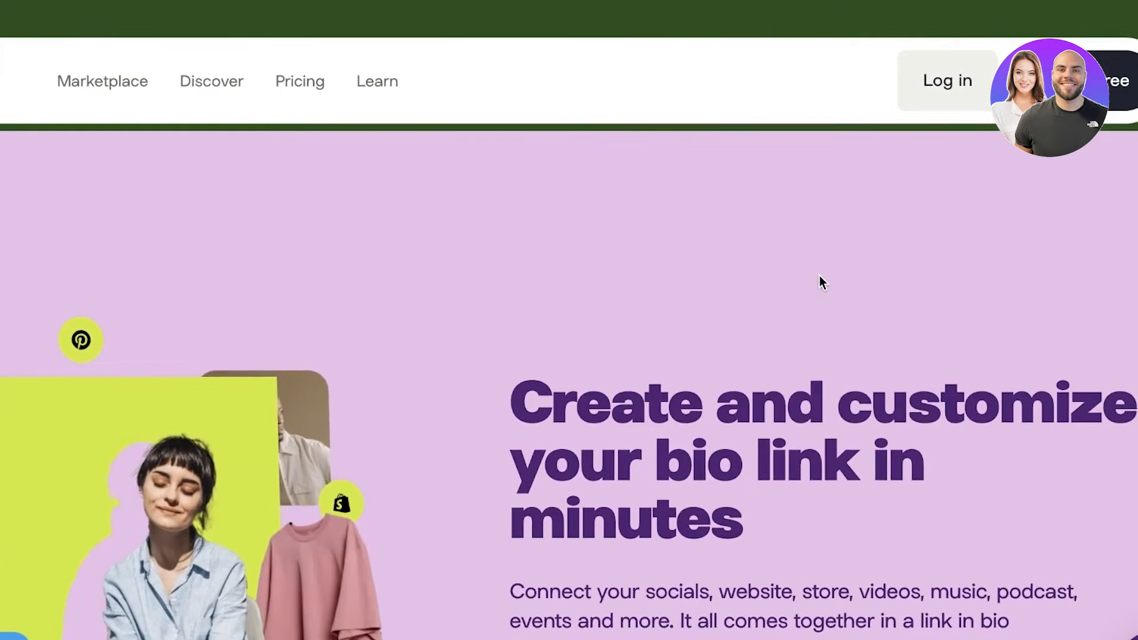
scroll(821, 278, down, 4)
scroll(817, 278, down, 2)
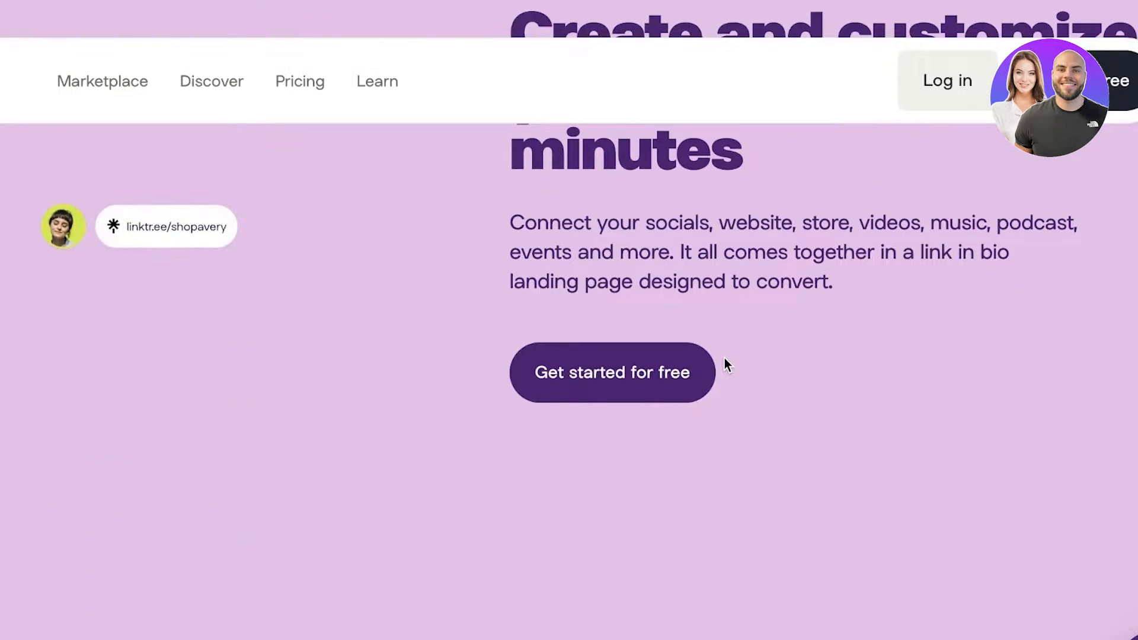
scroll(724, 364, down, 2)
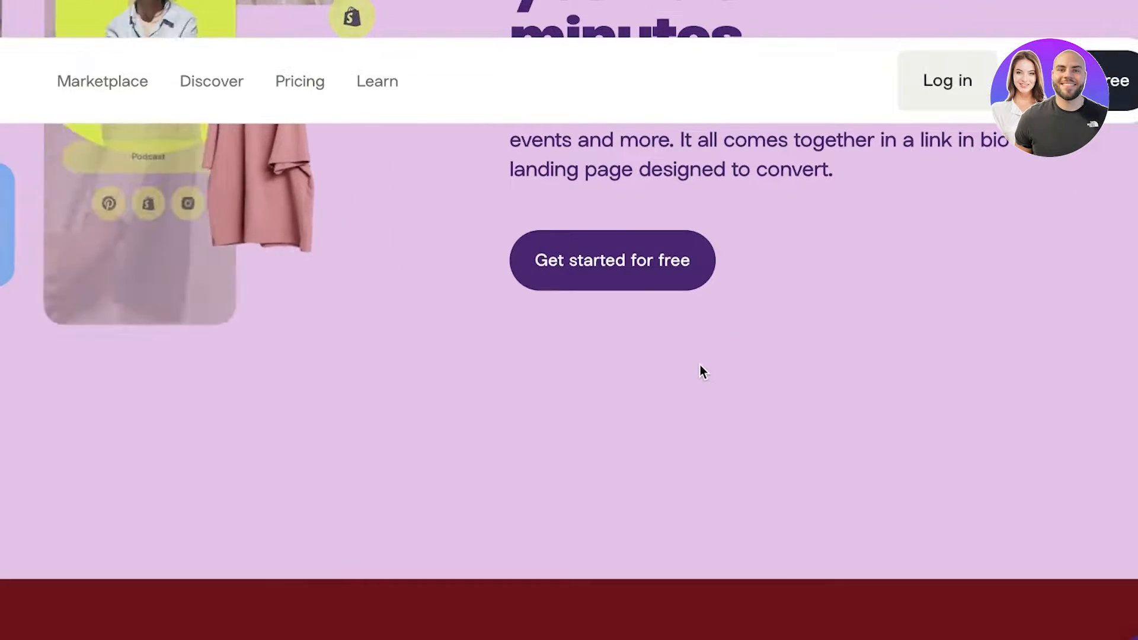
scroll(699, 365, up, 10)
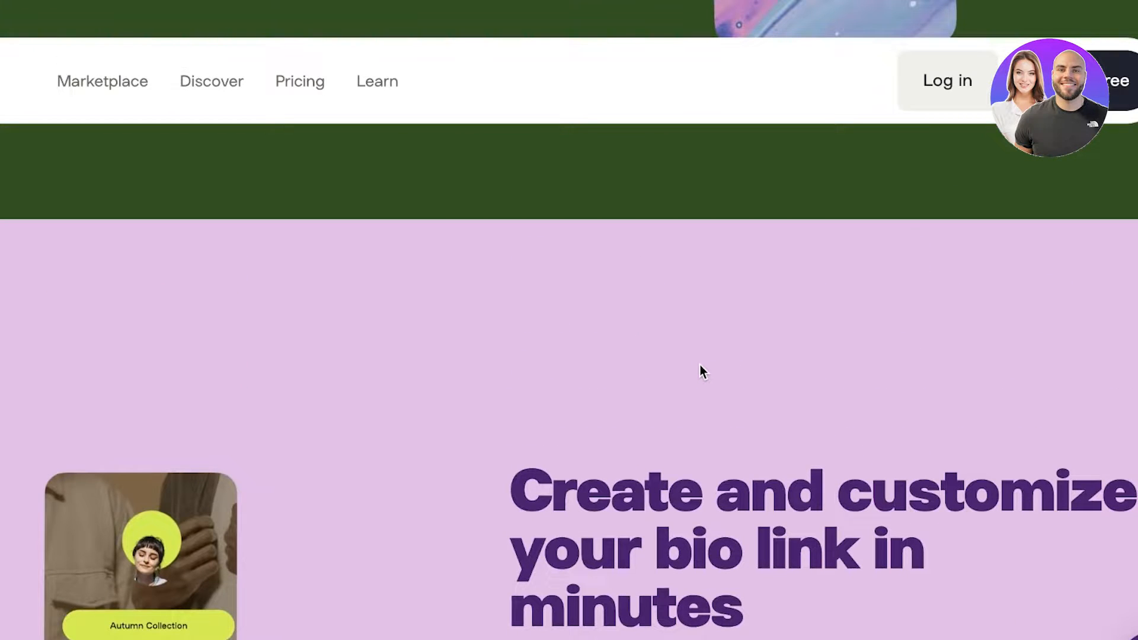
scroll(699, 365, down, 4)
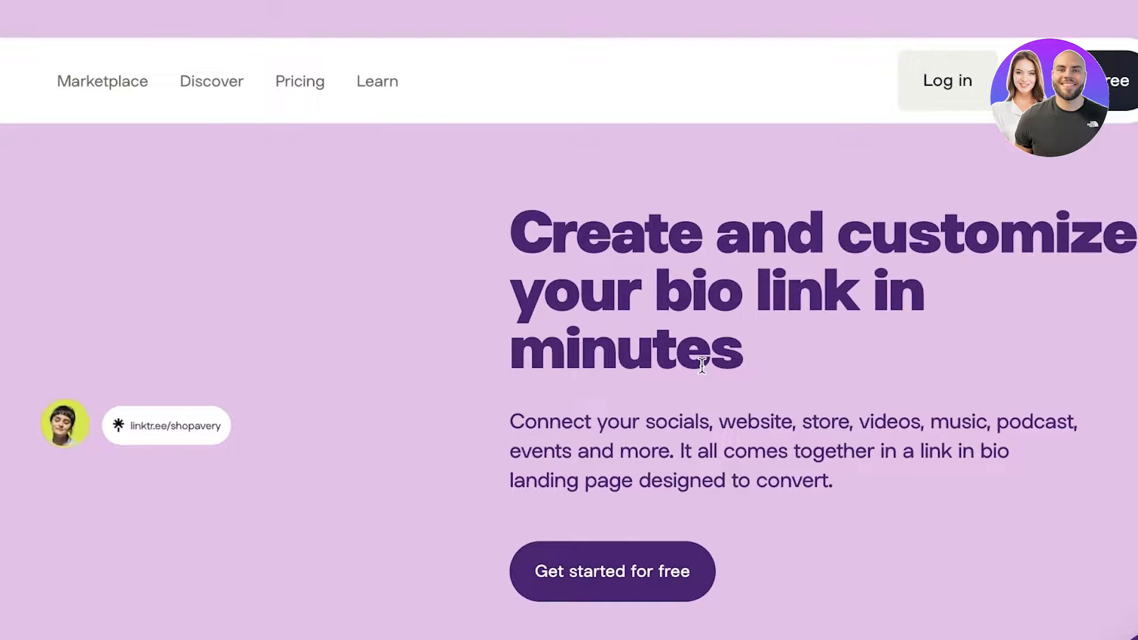
scroll(702, 365, down, 1)
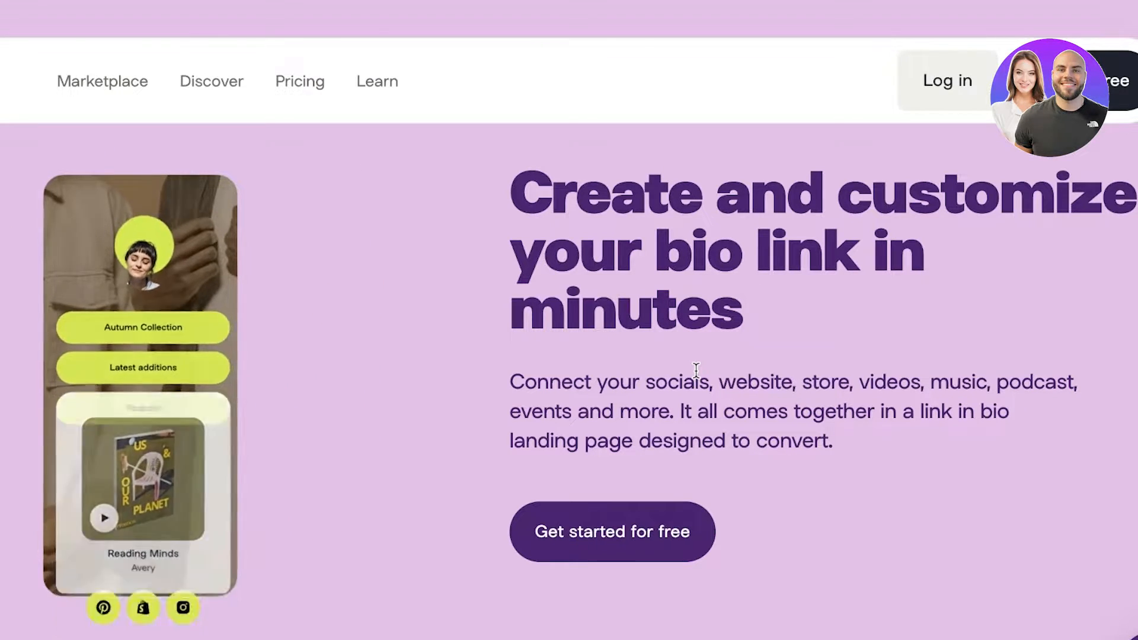
scroll(709, 389, down, 9)
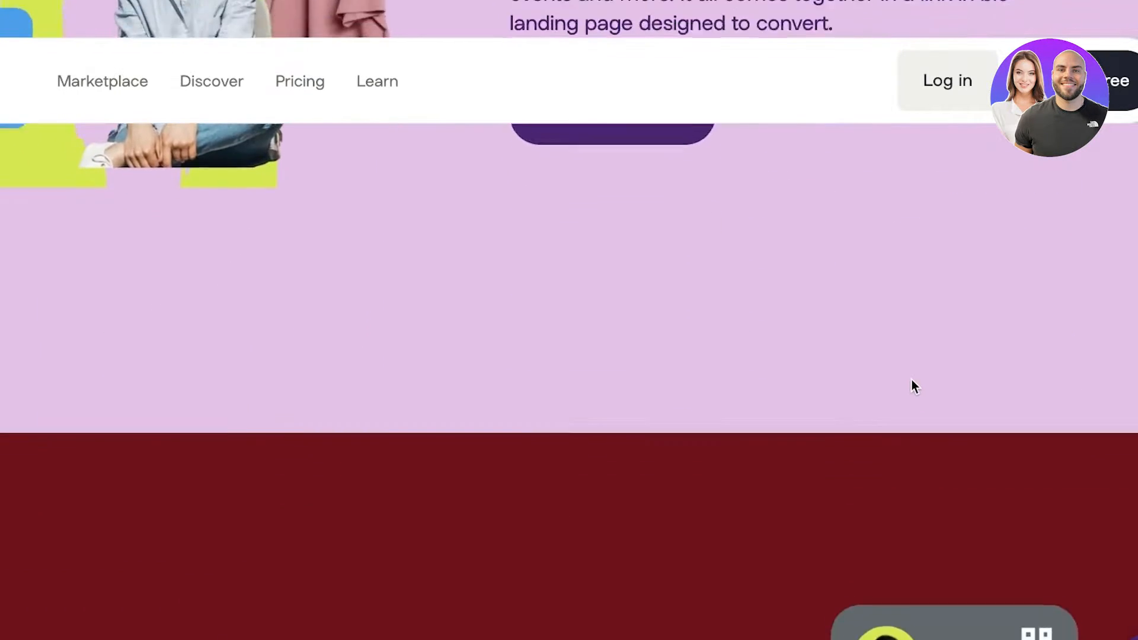
scroll(915, 363, up, 3)
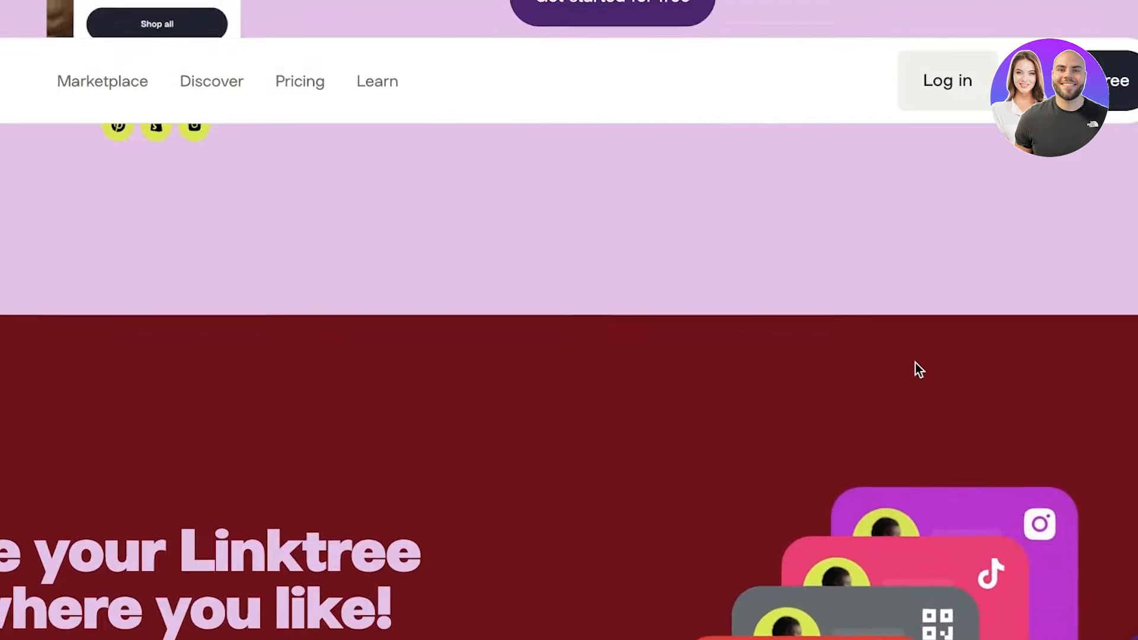
scroll(915, 364, up, 2)
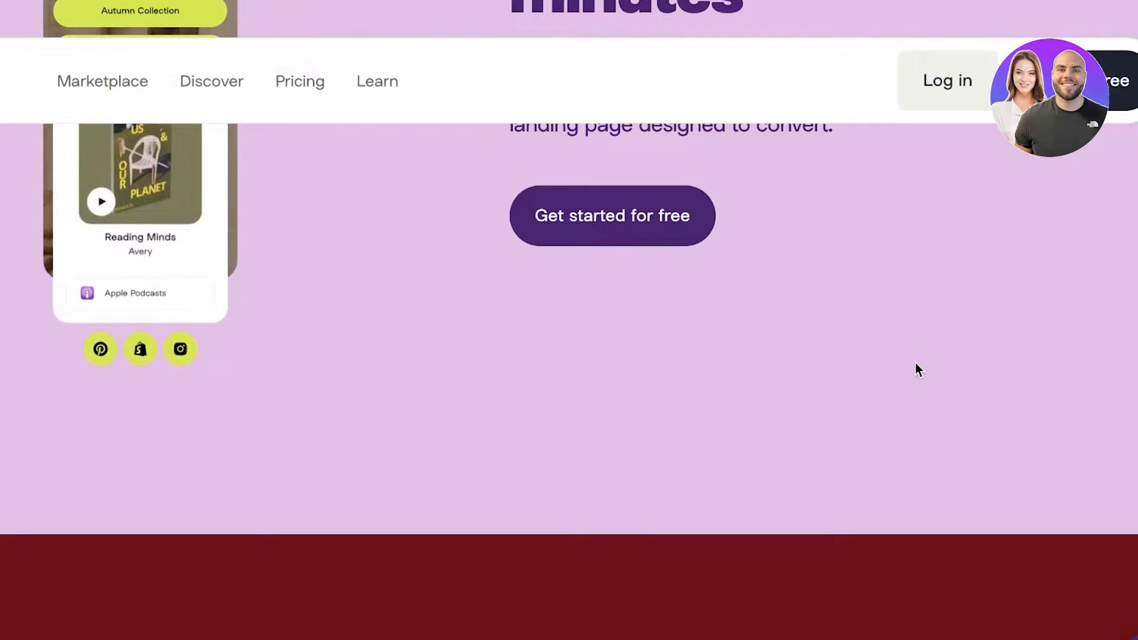
scroll(939, 221, up, 9)
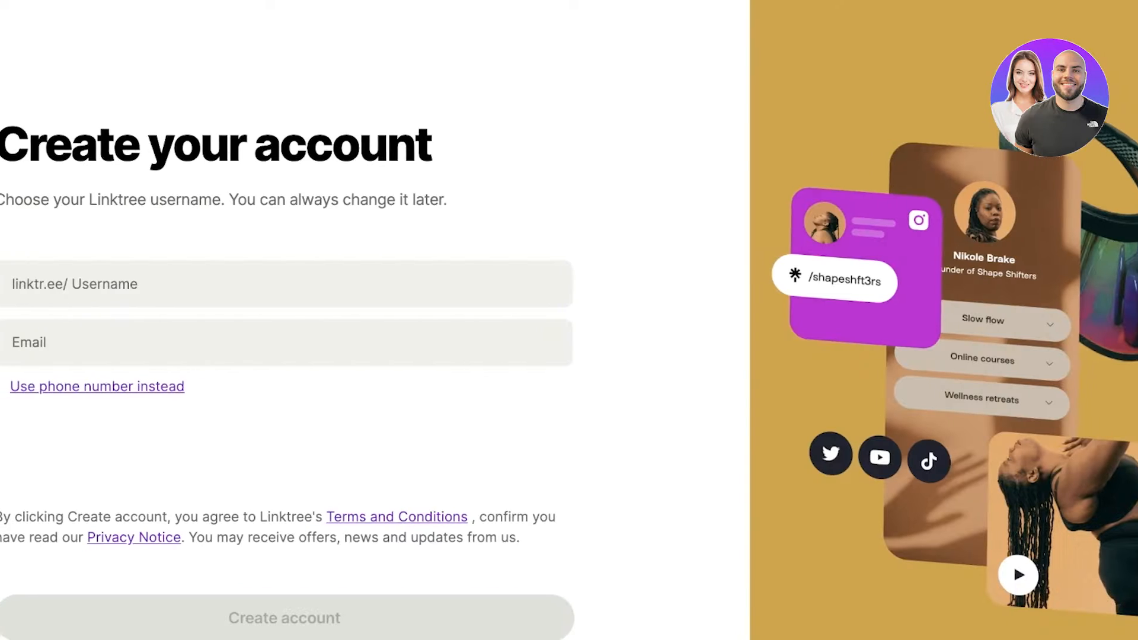
- Fill in the Linktree username and the saved e-mail address, and submit the account creation form
click(334, 282)
click(407, 191)
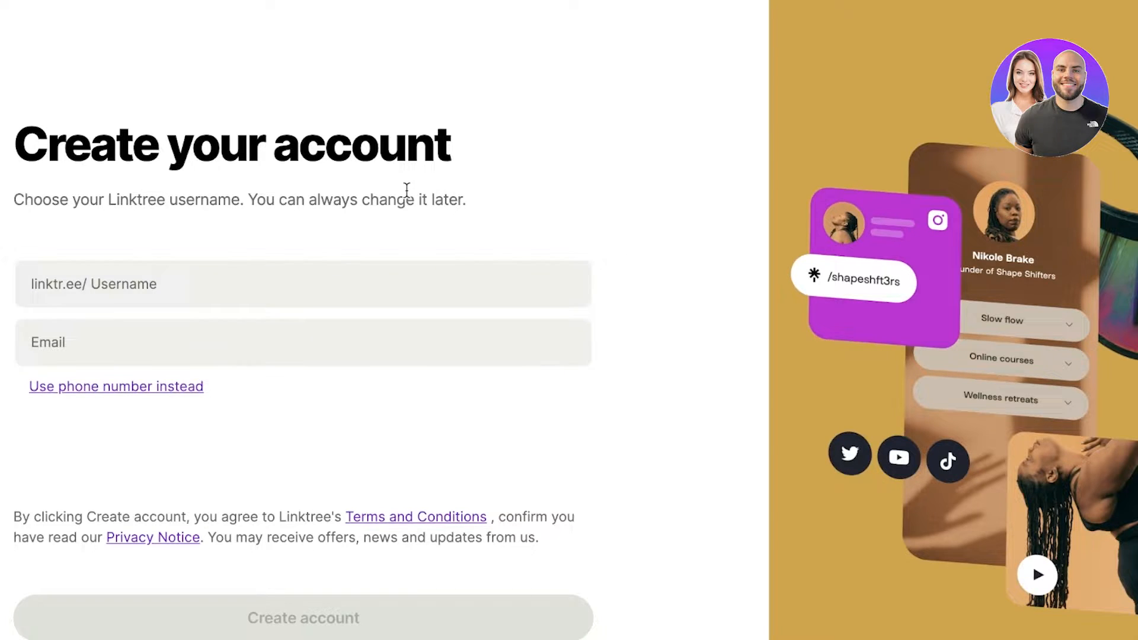
click(315, 267)
text(JaneDoe9372)
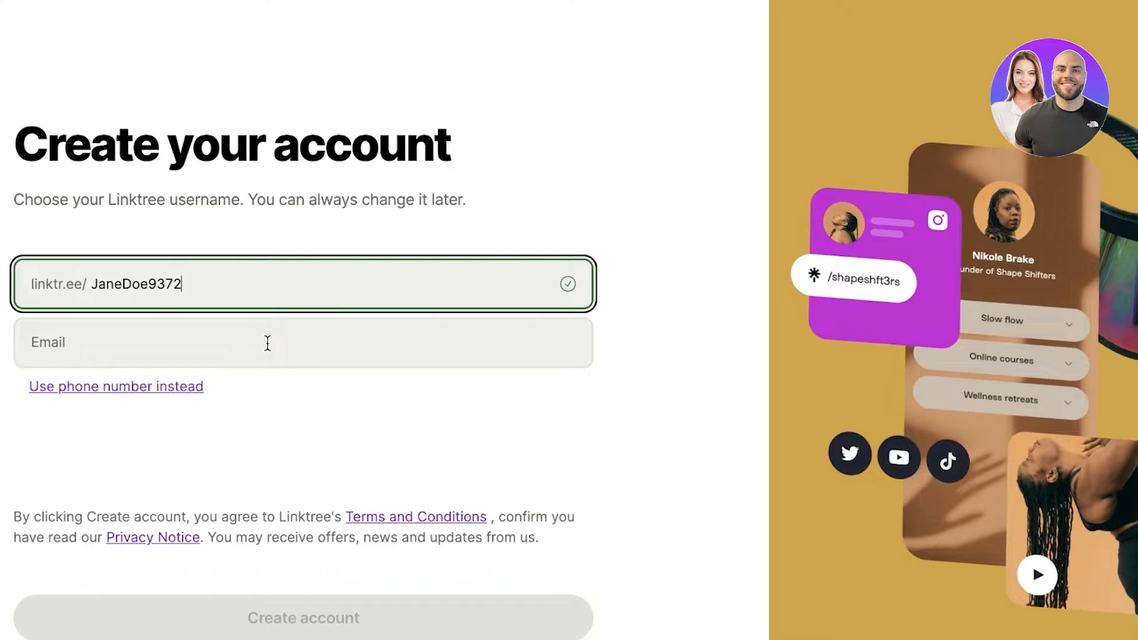
click(267, 342)
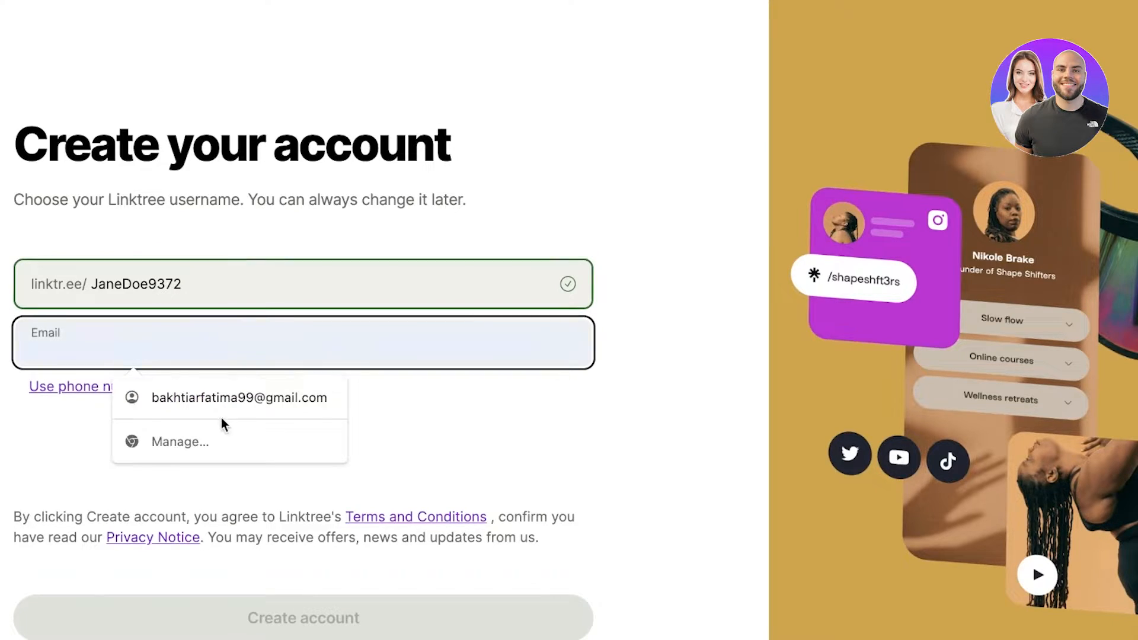
click(234, 402)
scroll(406, 365, down, 2)
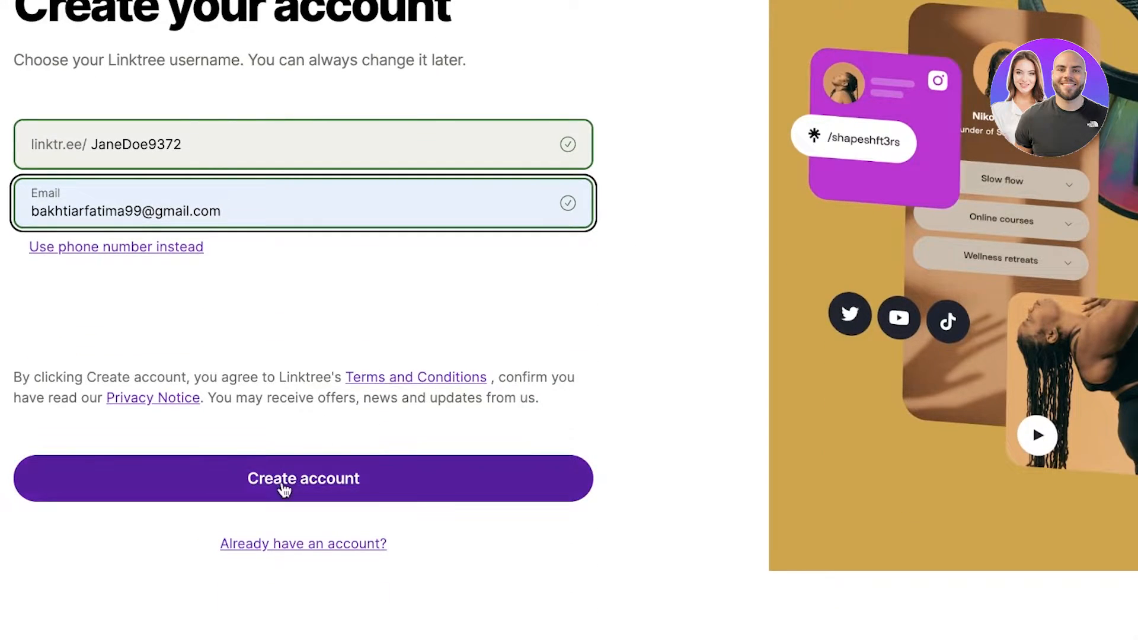
click(285, 490)
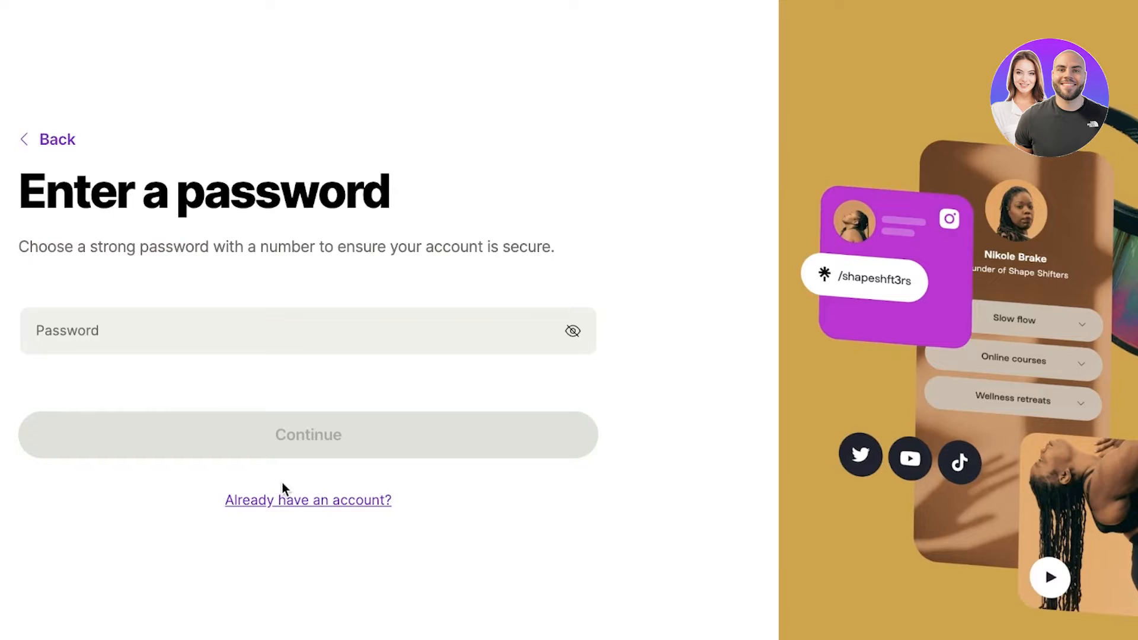
- Enter the account password and continue to the profile questions
click(249, 343)
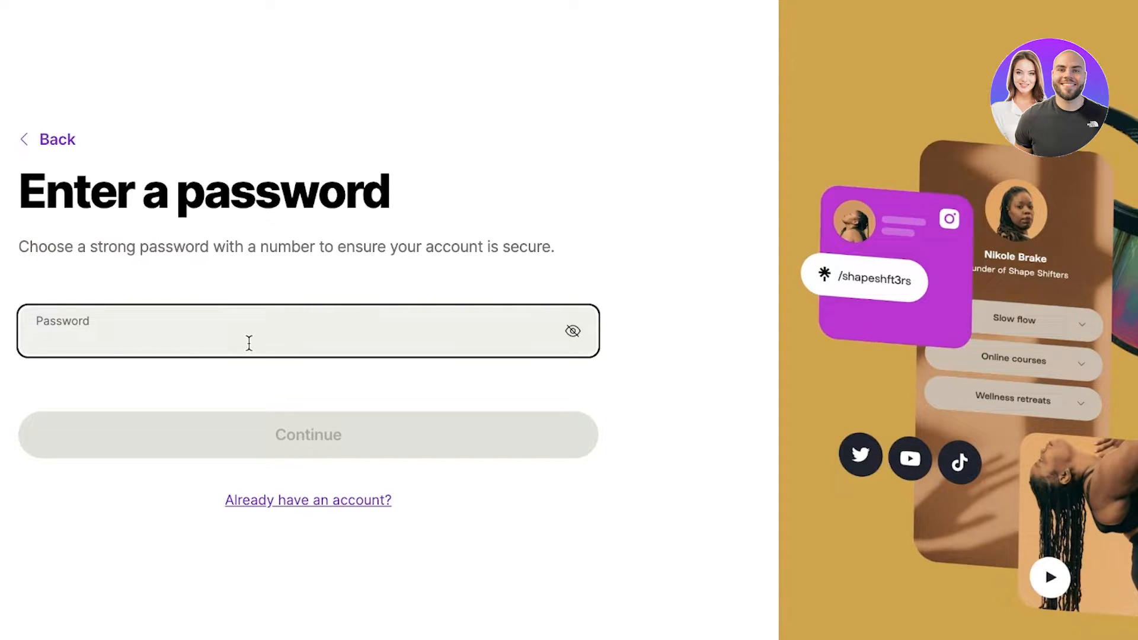
click(228, 446)
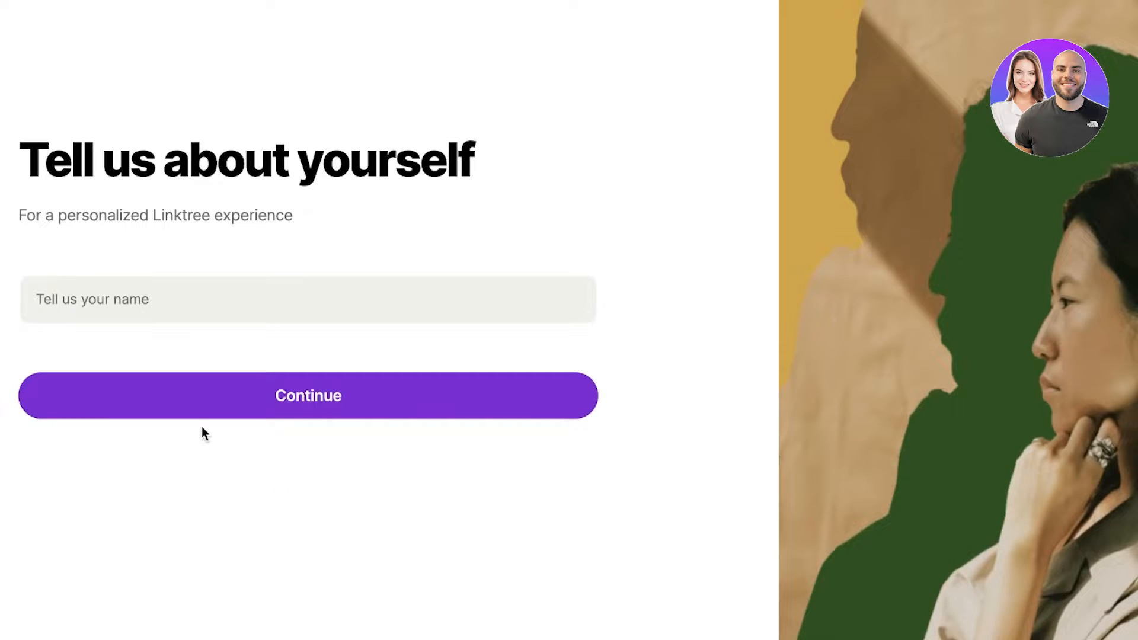
- Dismiss the analytics upgrade offer, enter the account holder's full name and continue
click(171, 294)
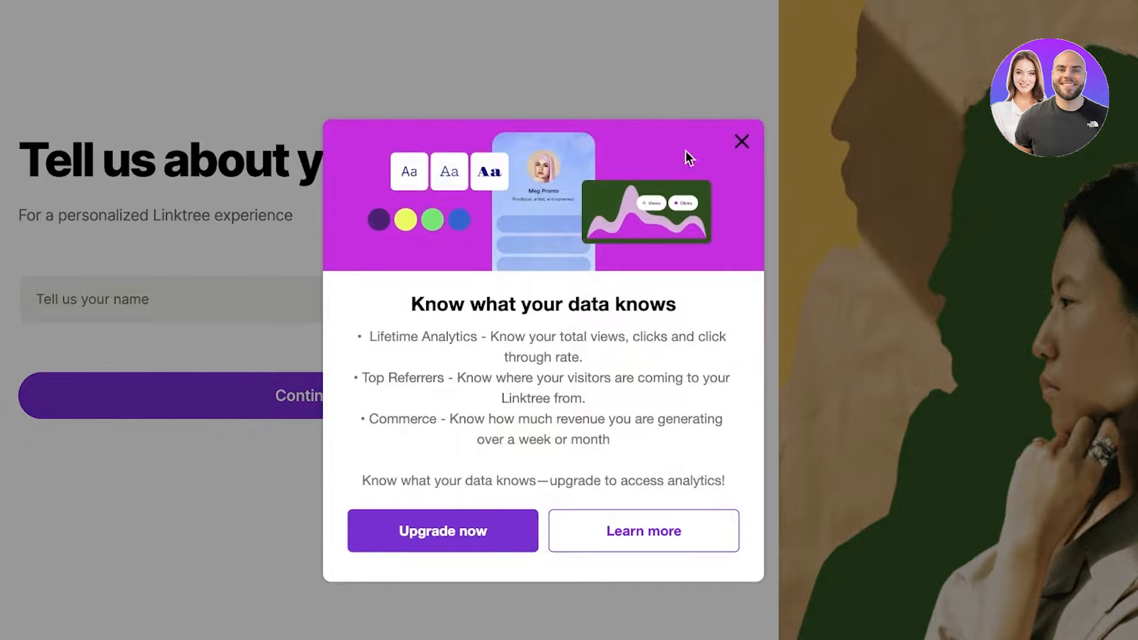
click(742, 141)
click(208, 300)
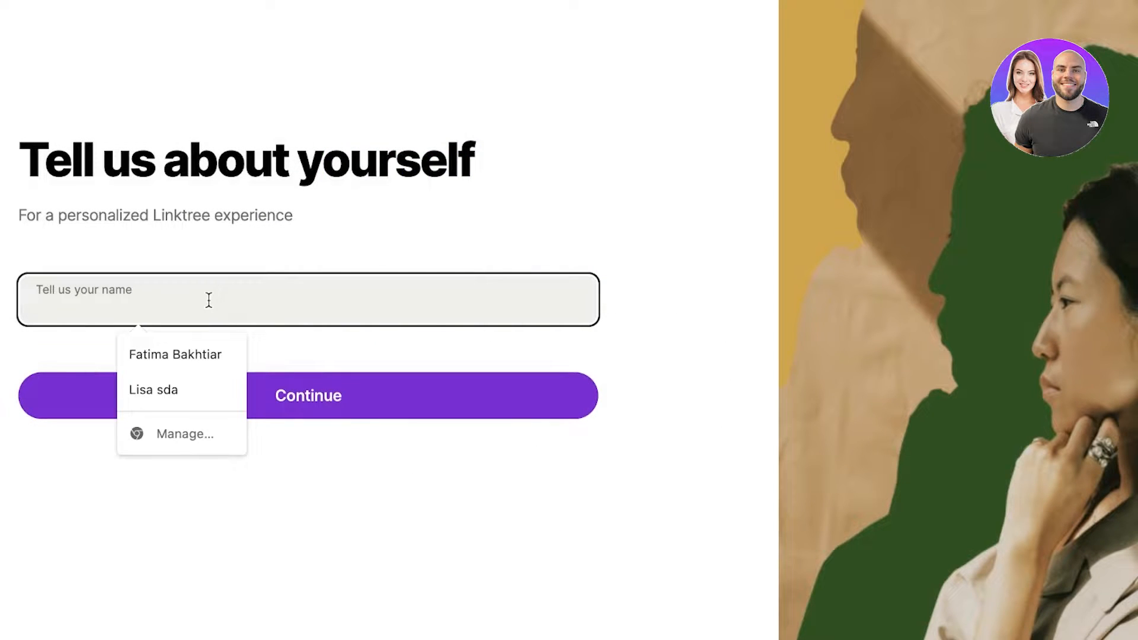
text(Jane Doe)
click(388, 386)
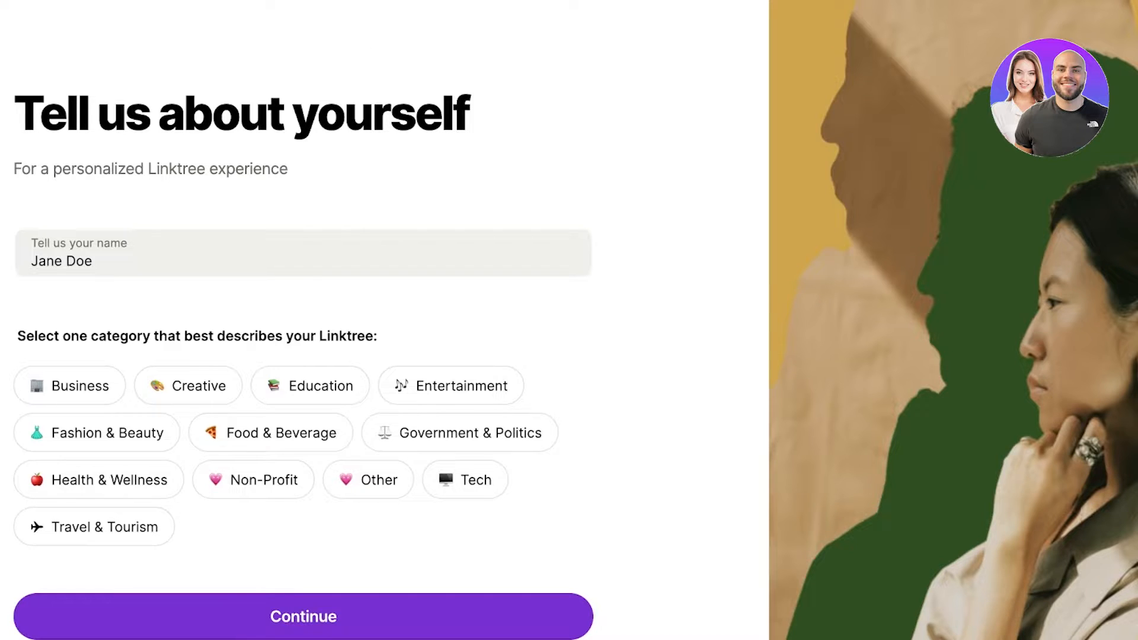
- Choose the Fashion & Beauty category with the Clothing & Accessories subcategory, and continue to the plans
click(114, 437)
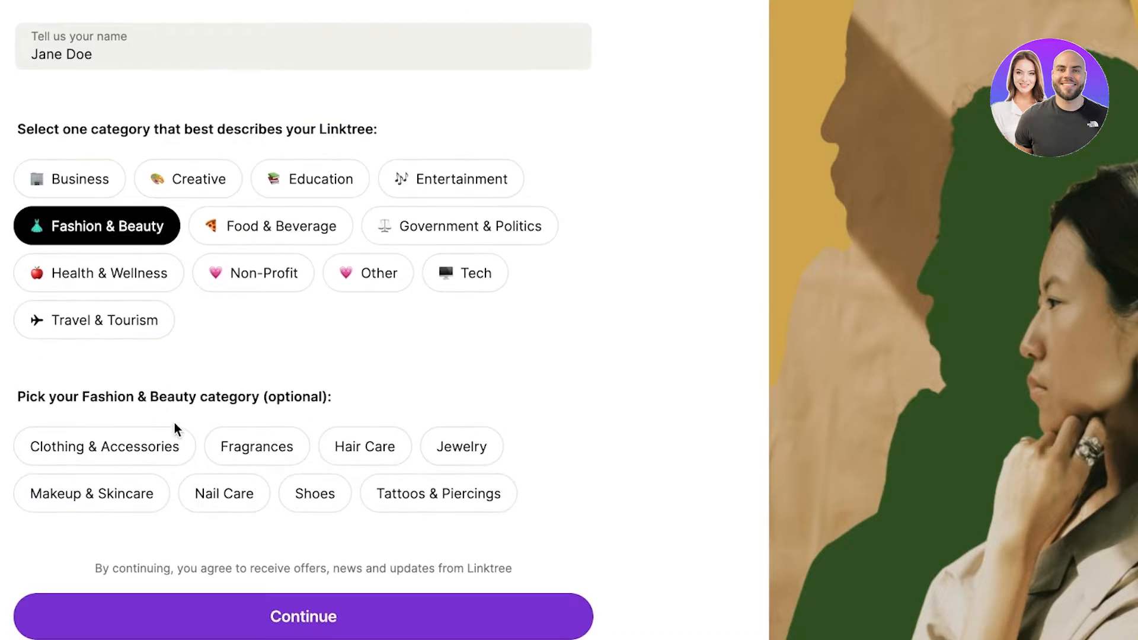
click(164, 444)
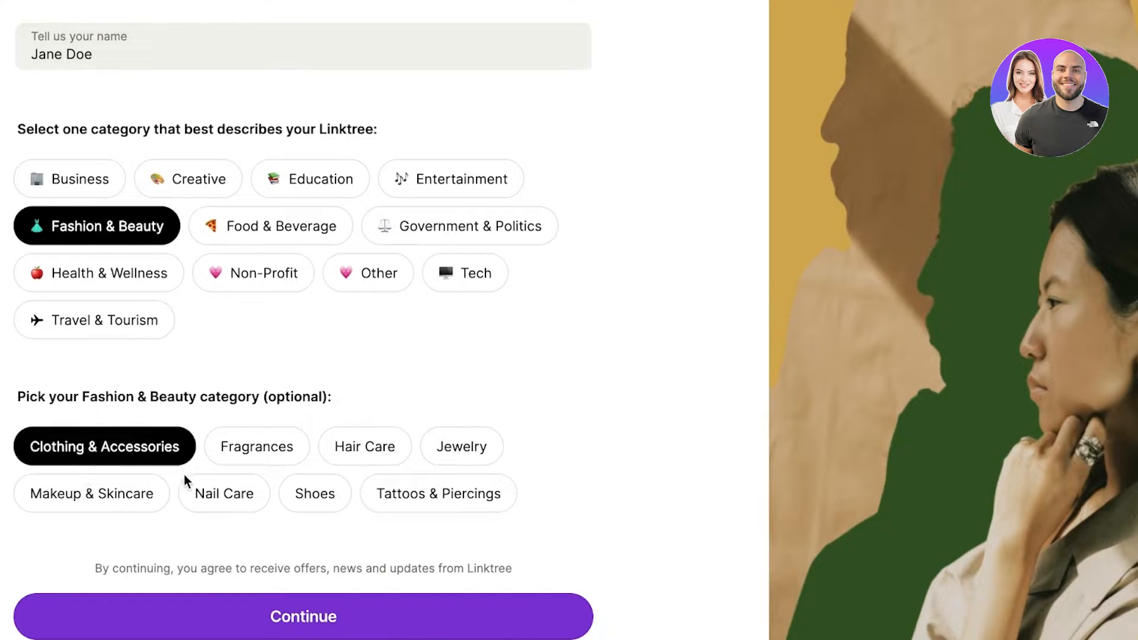
click(224, 626)
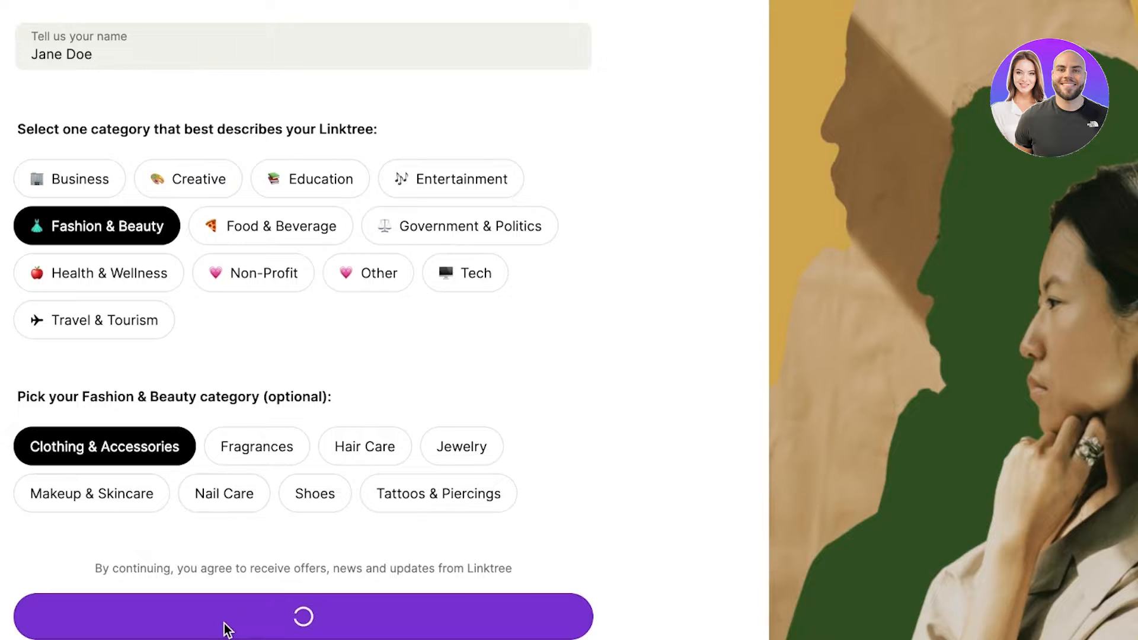
- Select the Free plan instead of the recommended Pro plan
scroll(222, 605, down, 1)
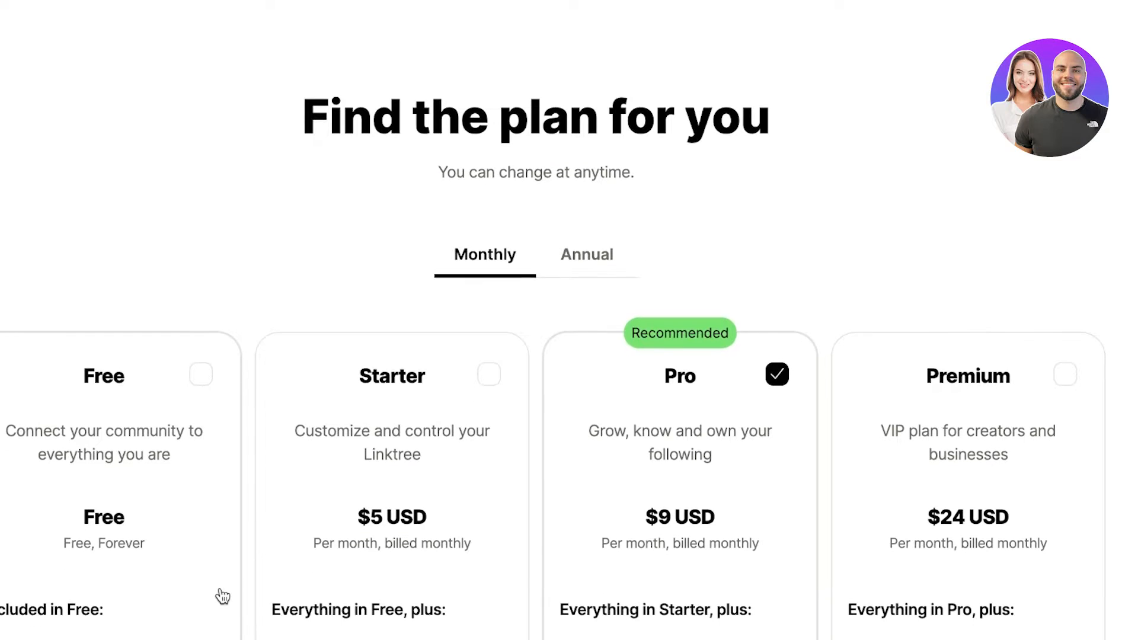
scroll(653, 163, down, 4)
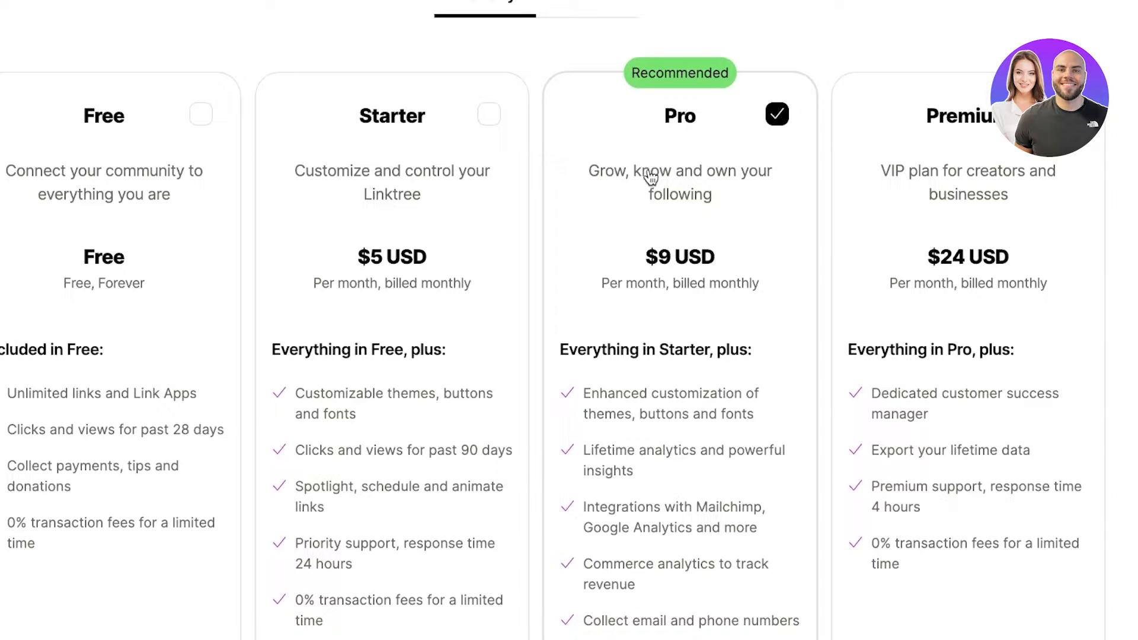
click(8, 279)
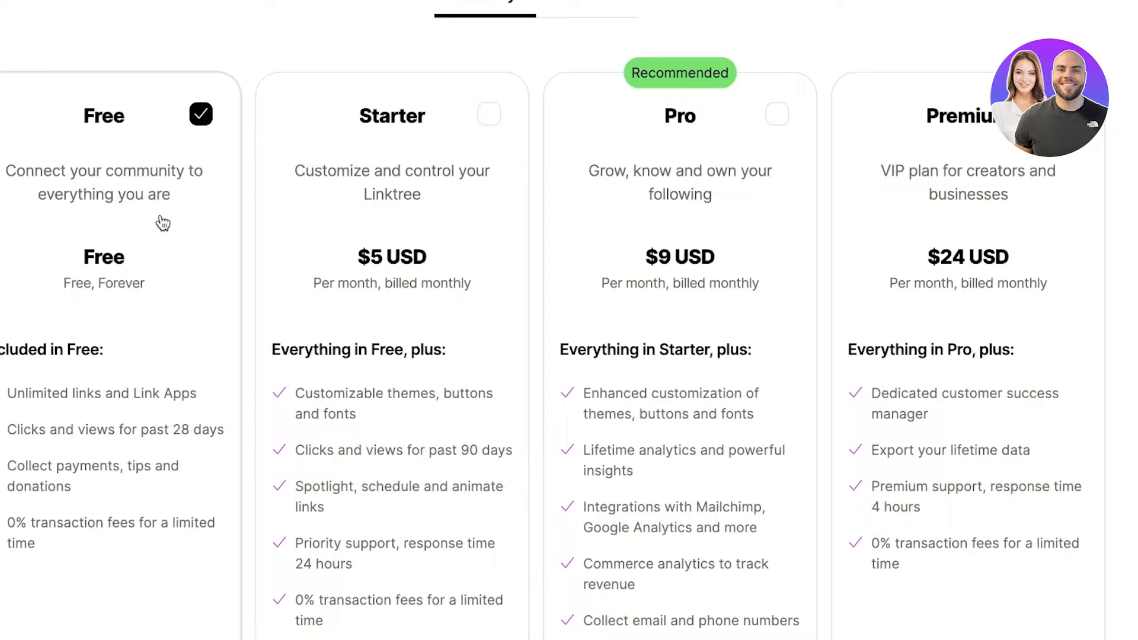
- Compare the prices and included features of the Free, Starter, Pro and Premium plans
scroll(162, 225, down, 1)
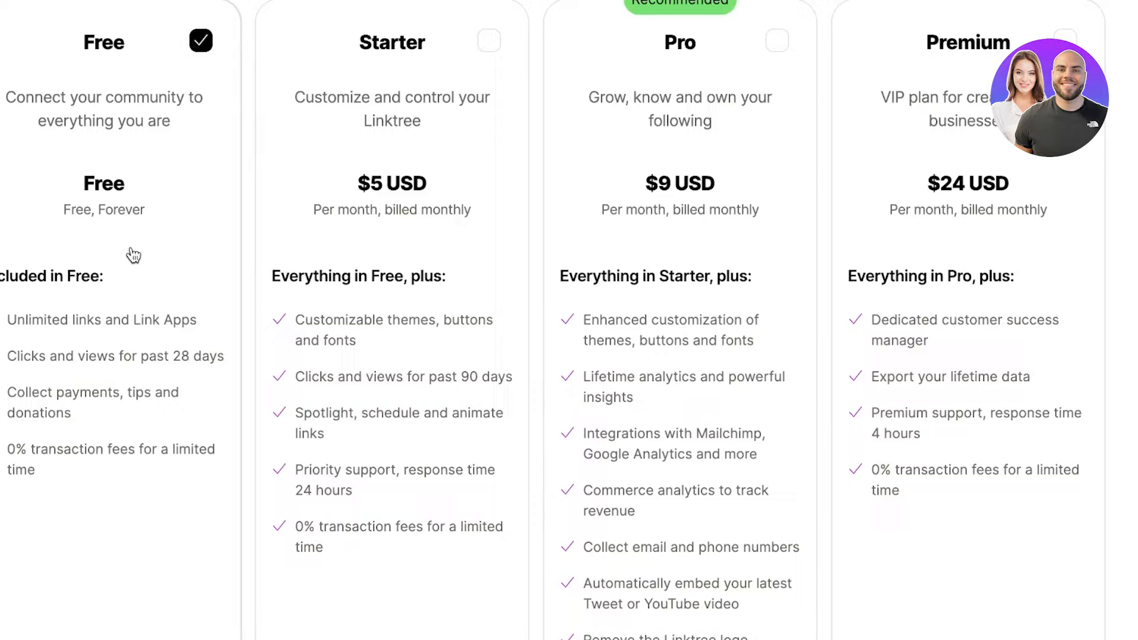
scroll(129, 249, down, 1)
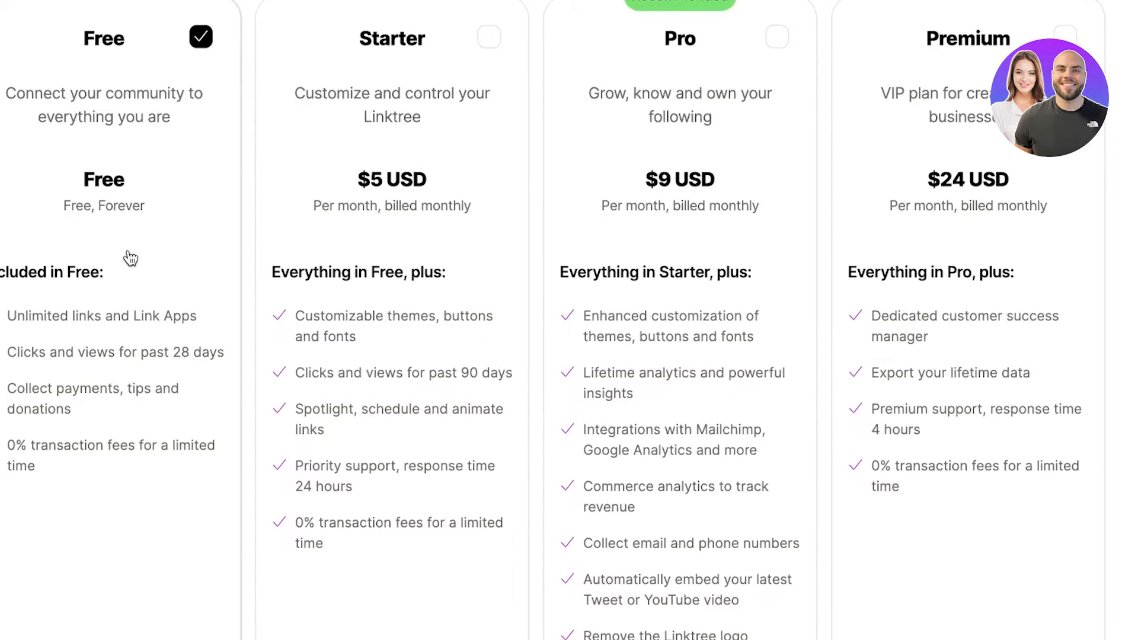
scroll(130, 257, down, 1)
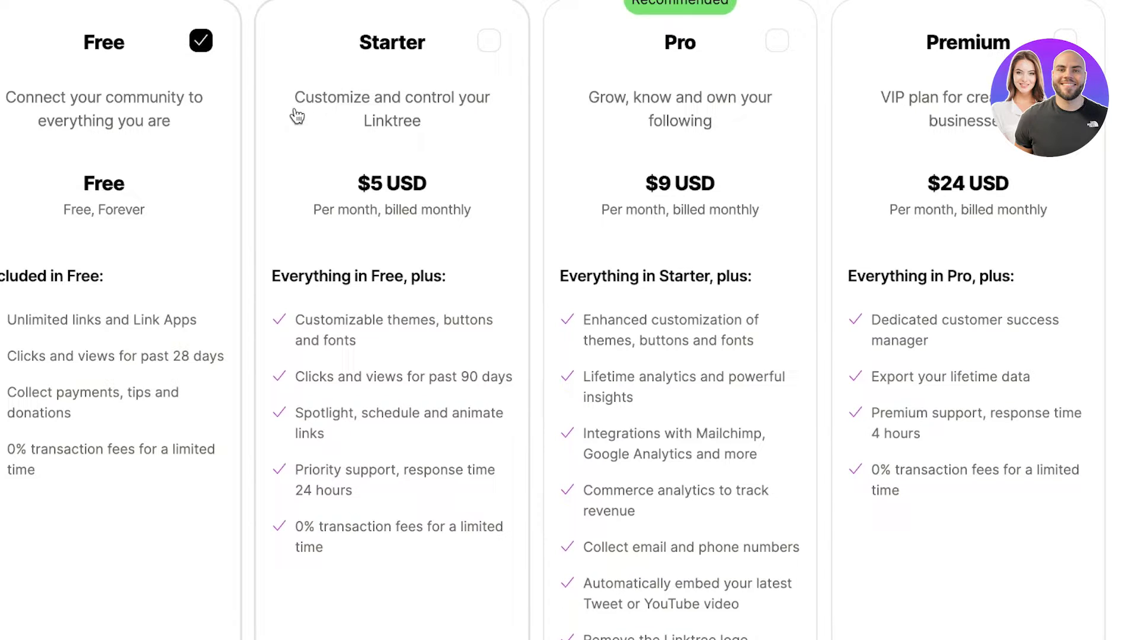
scroll(616, 120, down, 1)
scroll(616, 120, down, 1)
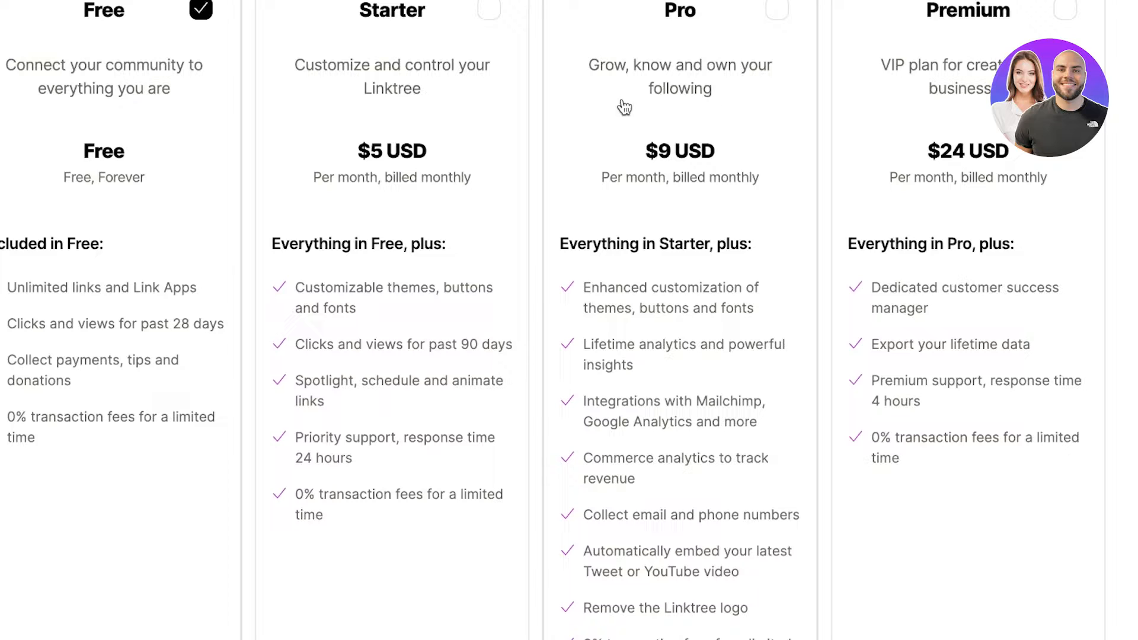
scroll(613, 124, down, 1)
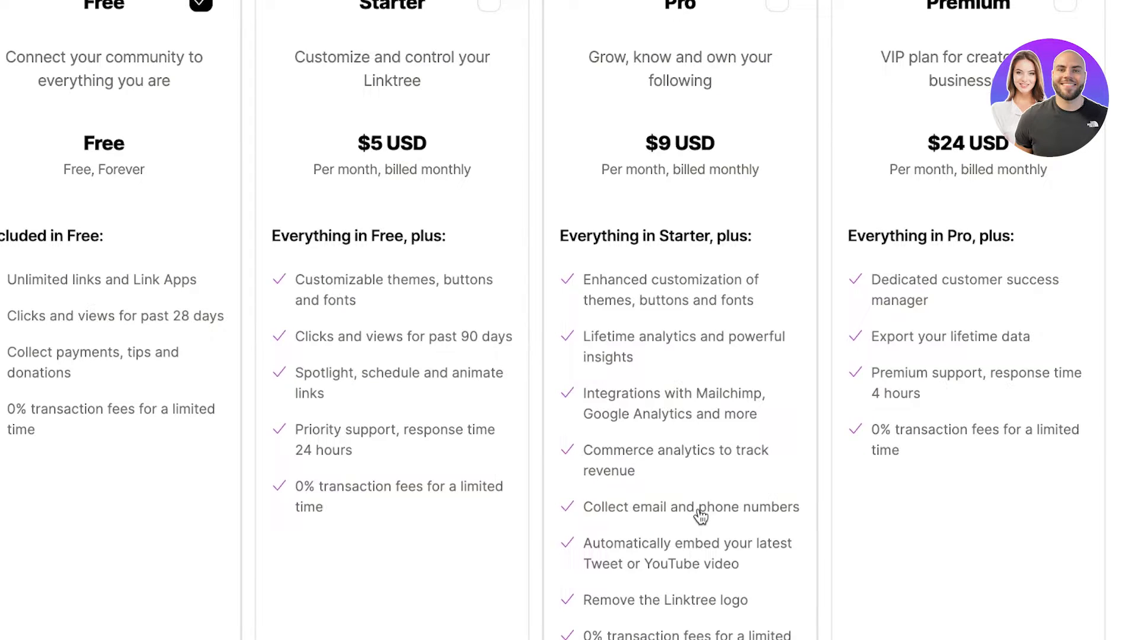
scroll(701, 515, up, 1)
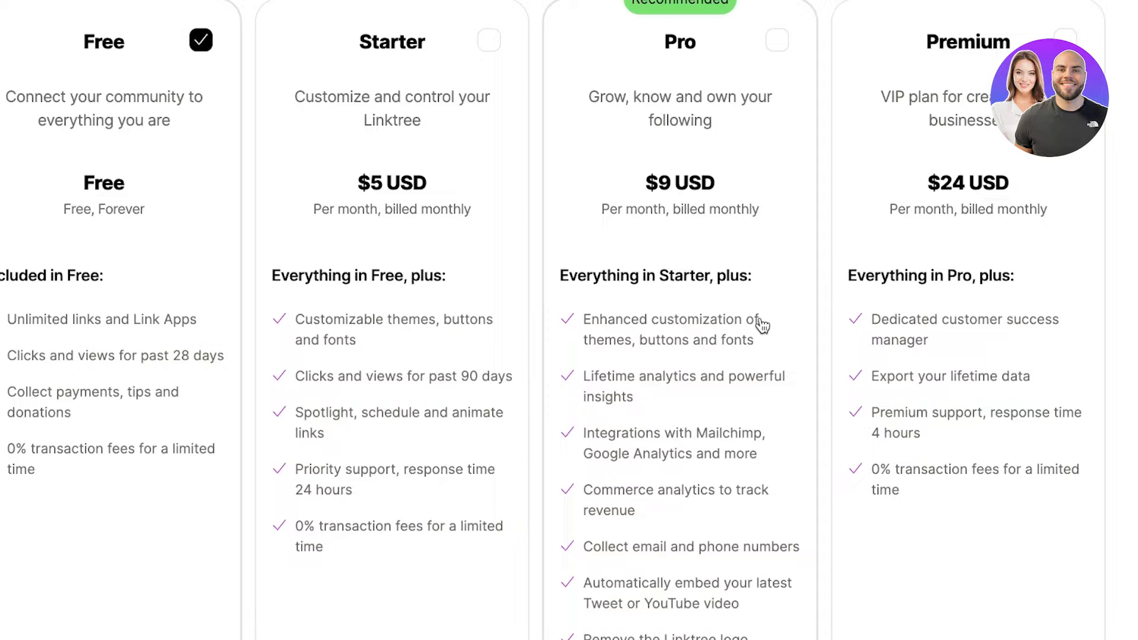
scroll(770, 315, down, 5)
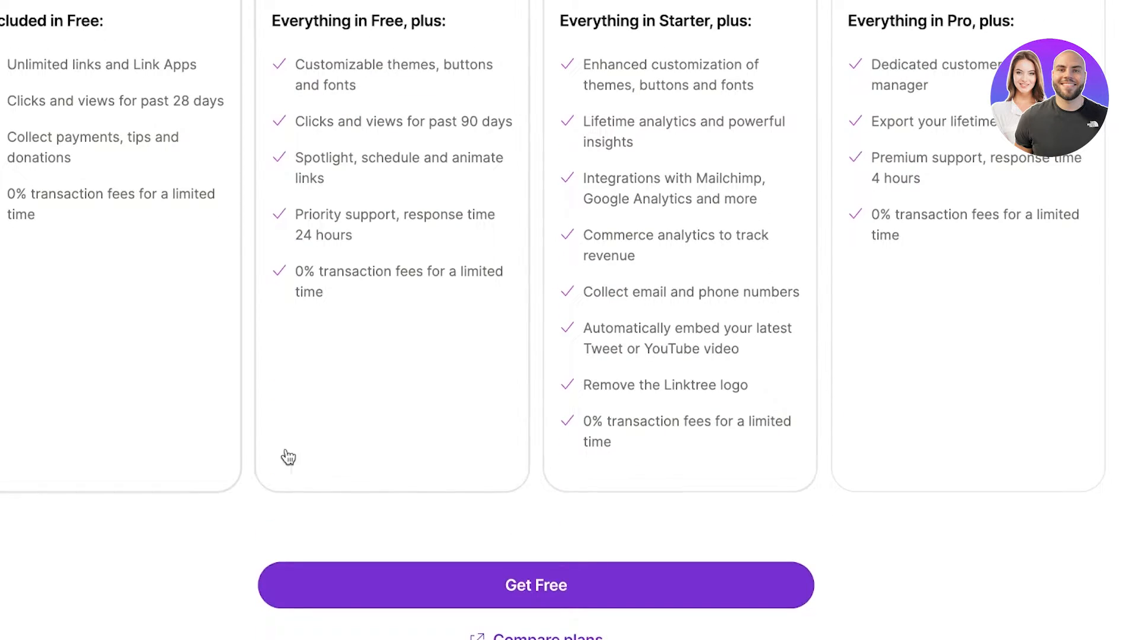
- Confirm the sign-up with the Free plan
scroll(249, 444, up, 7)
scroll(195, 367, down, 7)
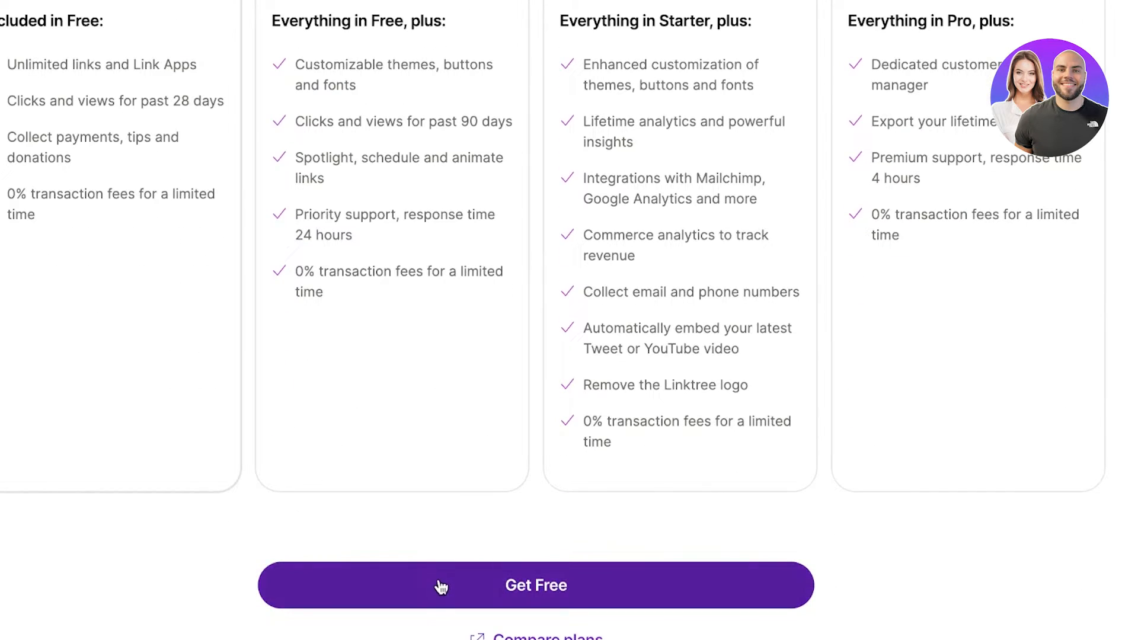
click(438, 585)
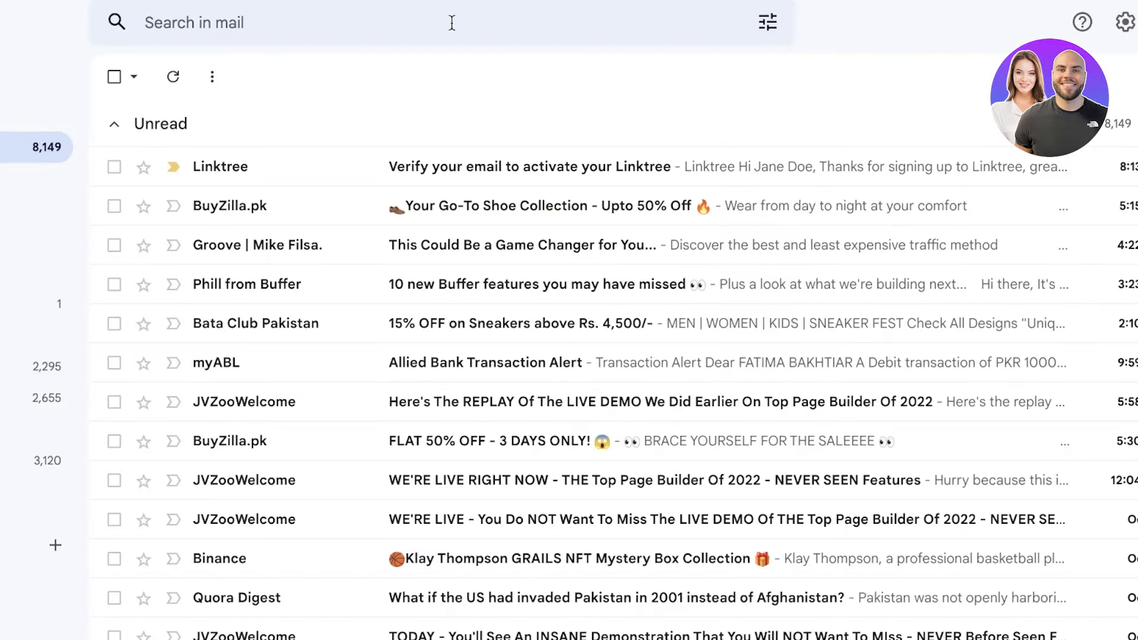
- Verify the account through Linktree's activation e-mail and add a blank link to the profile
click(229, 165)
click(610, 526)
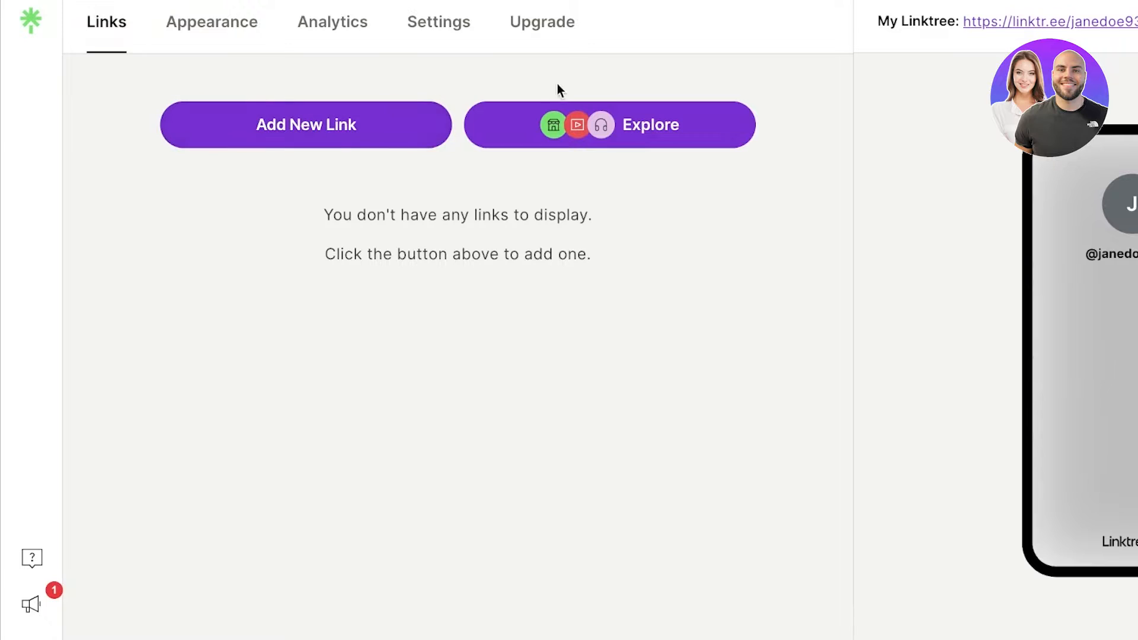
click(413, 127)
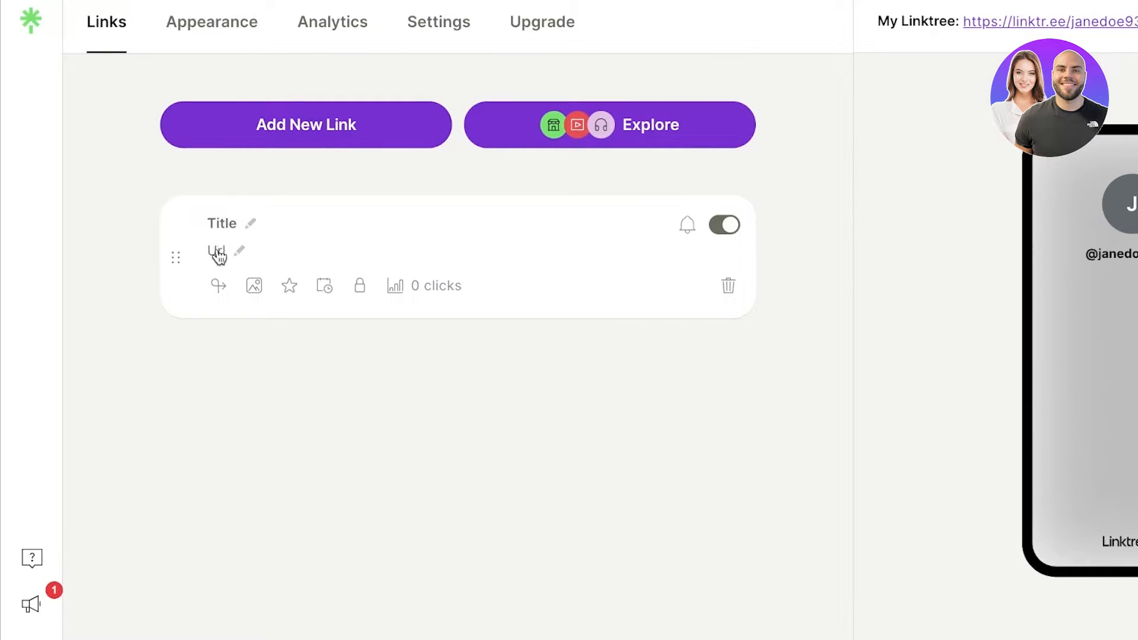
- Try adding a GoFundMe link from the Add to Linktree catalogue, and delete it again
click(601, 113)
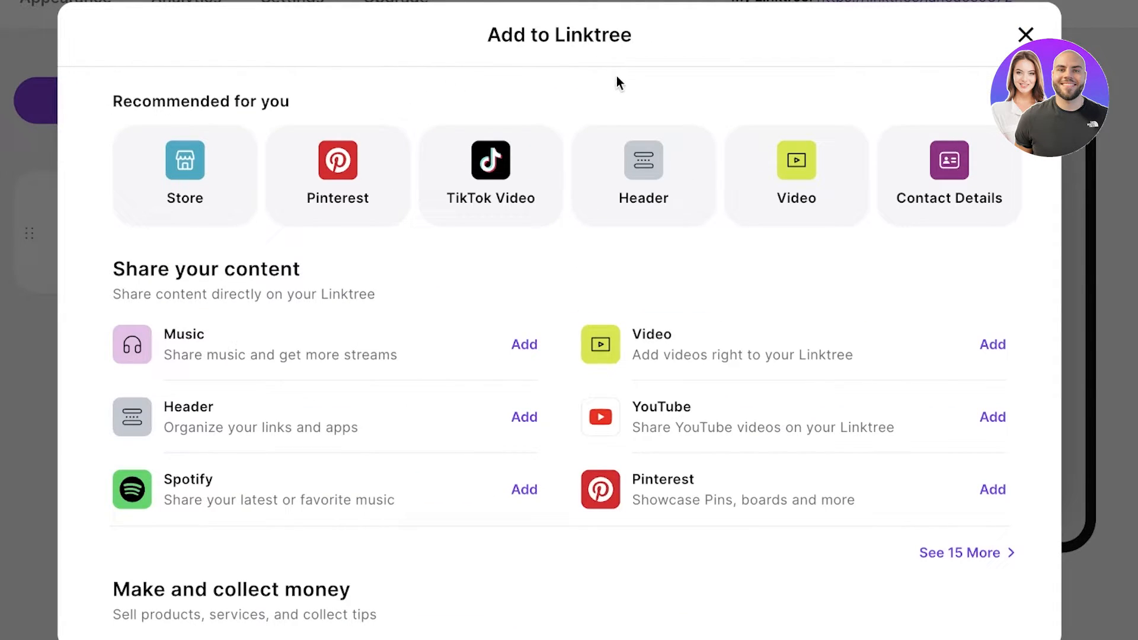
scroll(617, 80, down, 6)
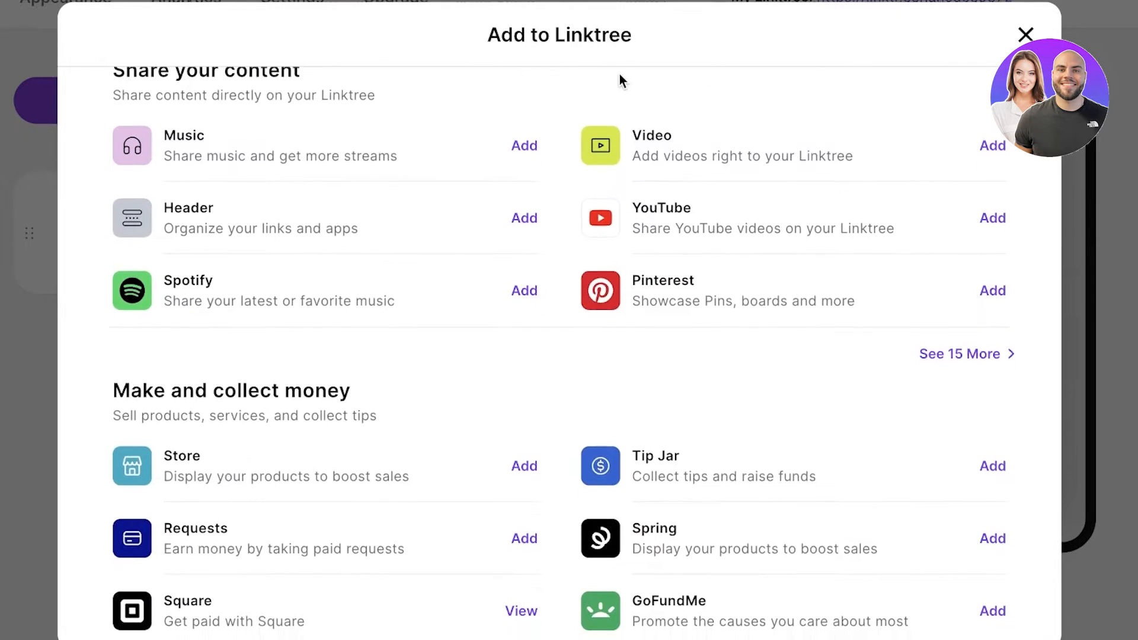
scroll(415, 288, down, 3)
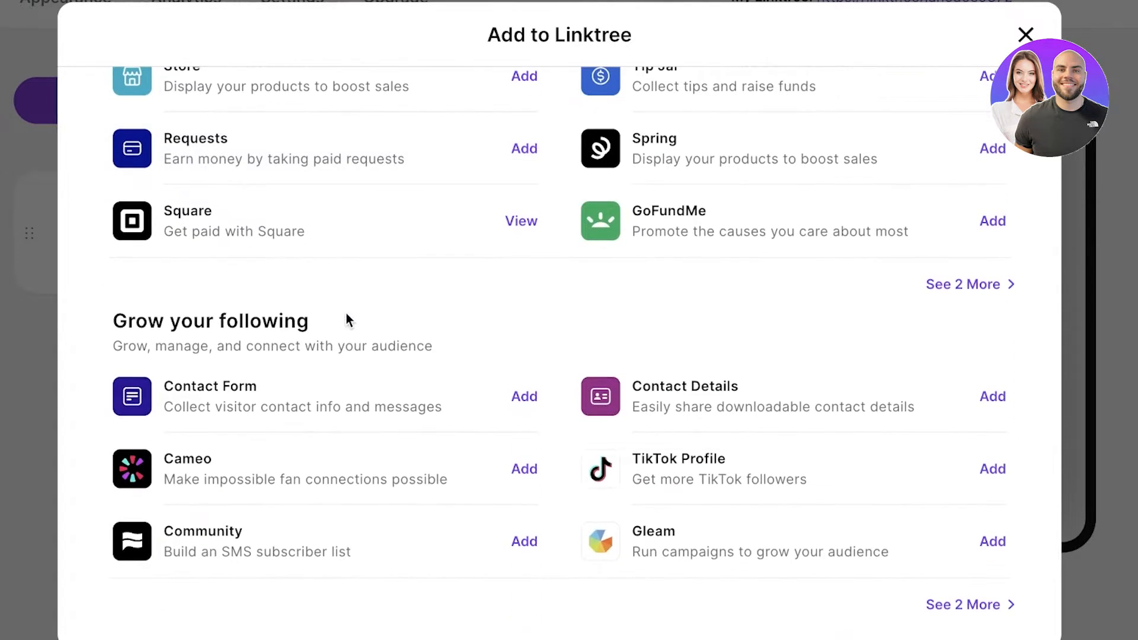
click(777, 229)
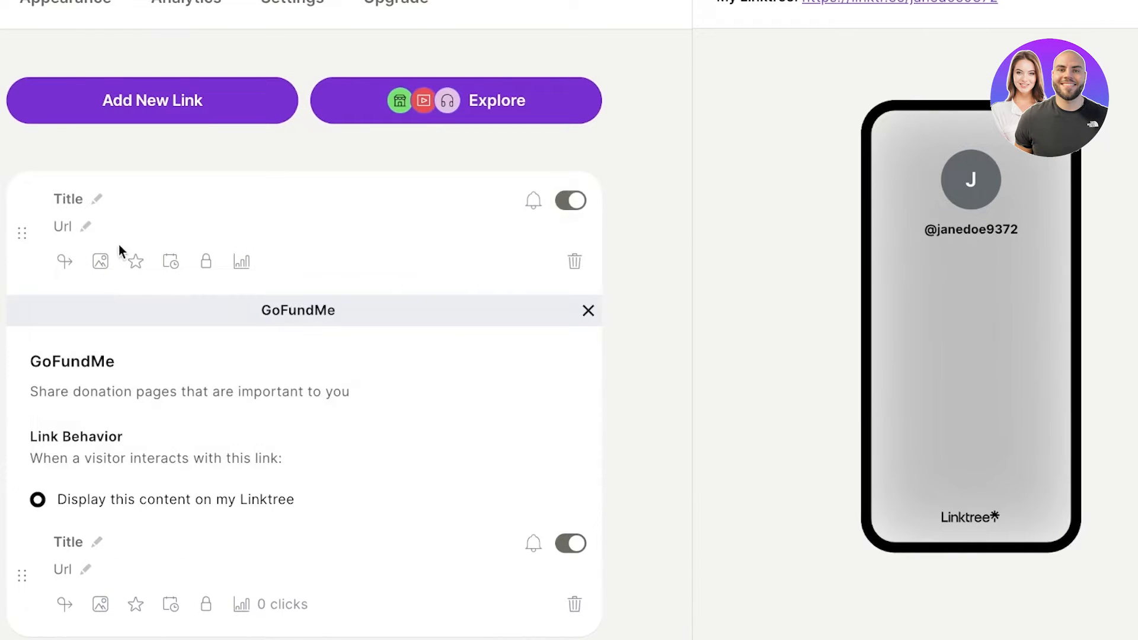
scroll(116, 374, down, 3)
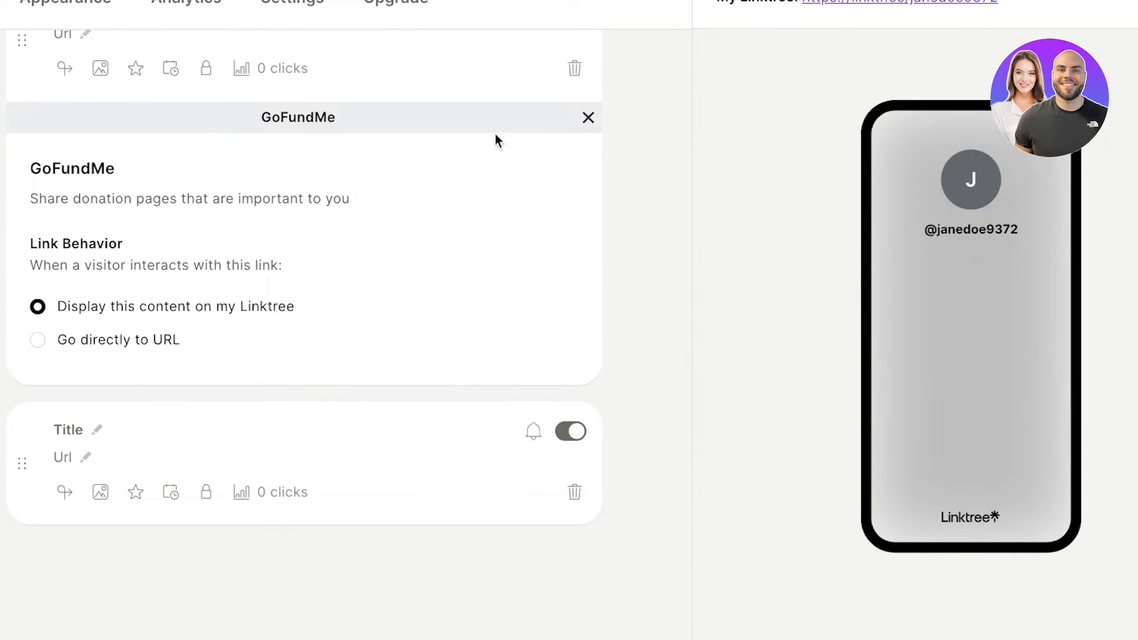
click(588, 117)
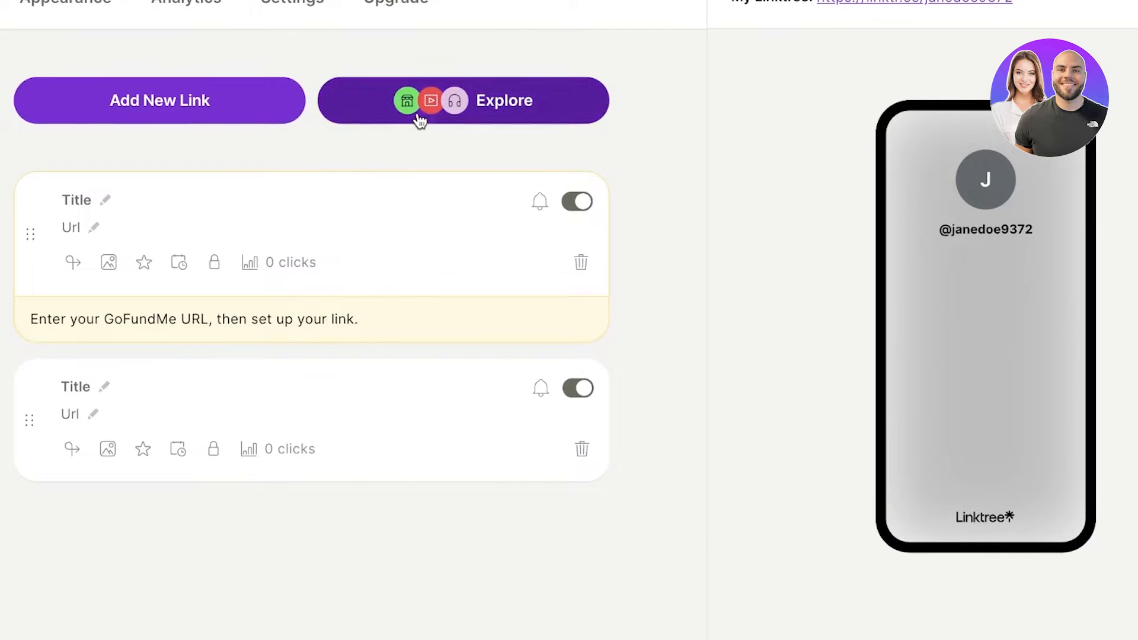
click(579, 276)
click(397, 399)
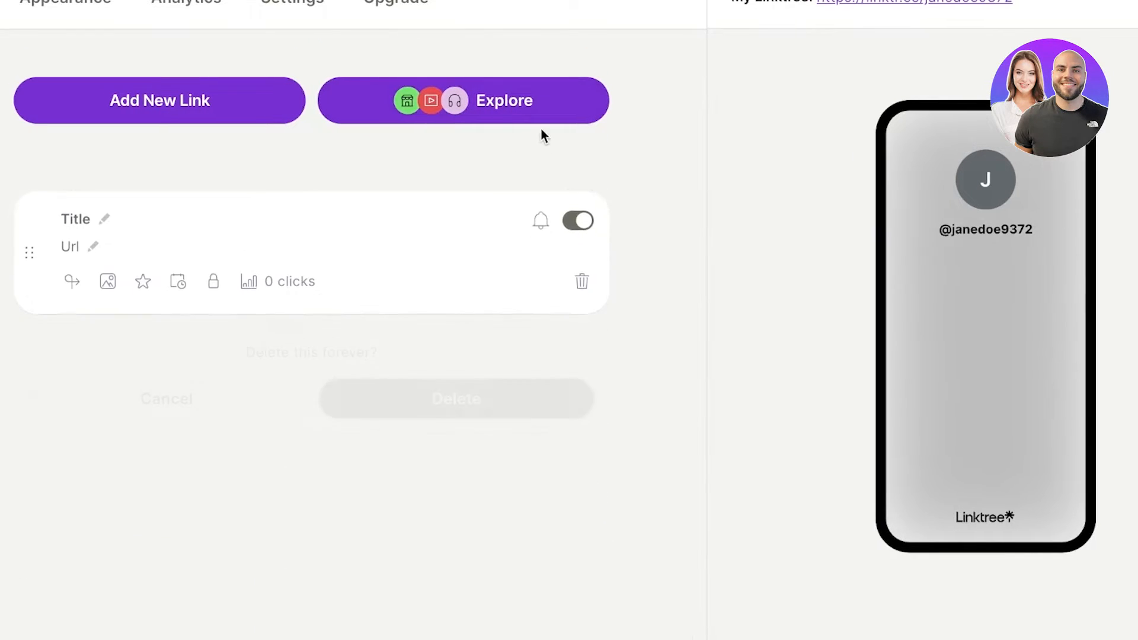
- Add a Header from the Add to Linktree catalogue and name it "Recommended Products!"
click(548, 113)
scroll(693, 162, down, 8)
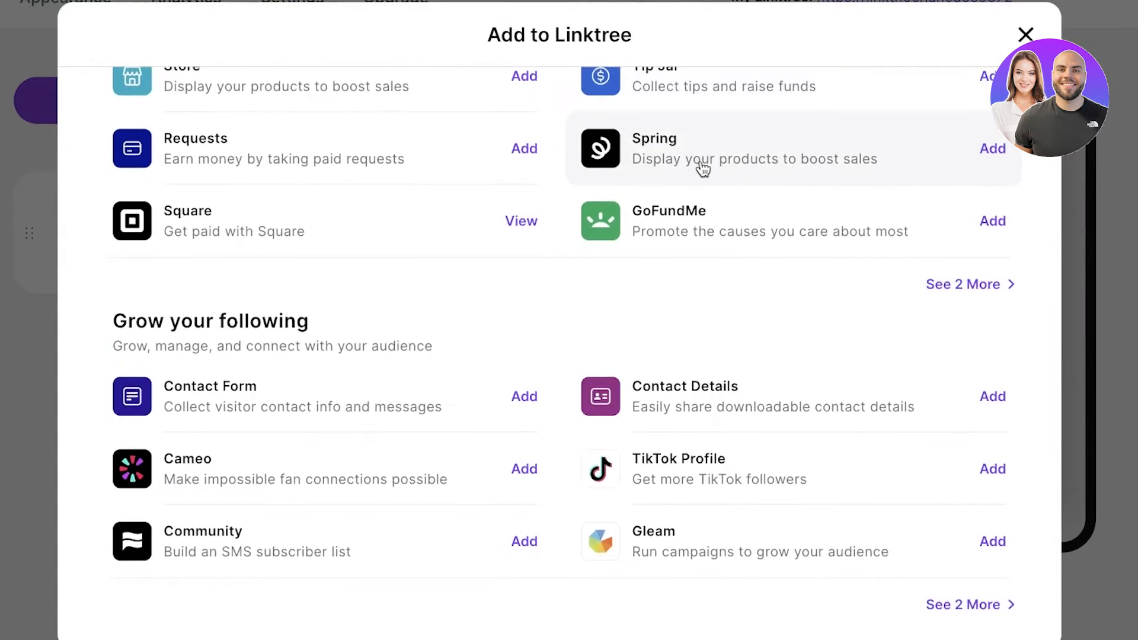
scroll(704, 231, up, 7)
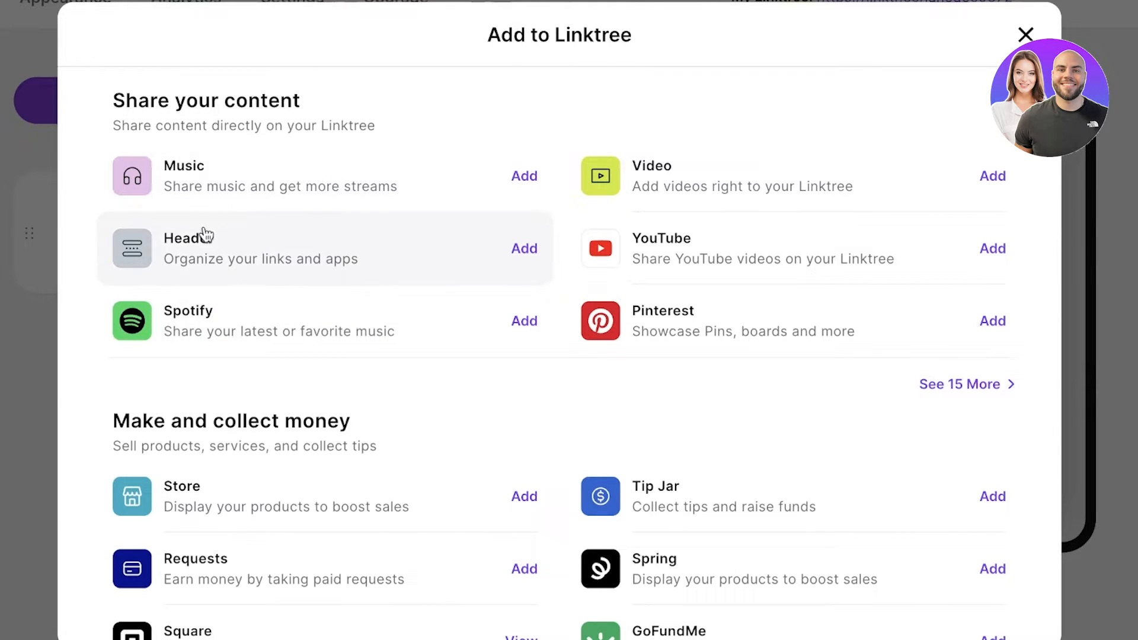
click(171, 256)
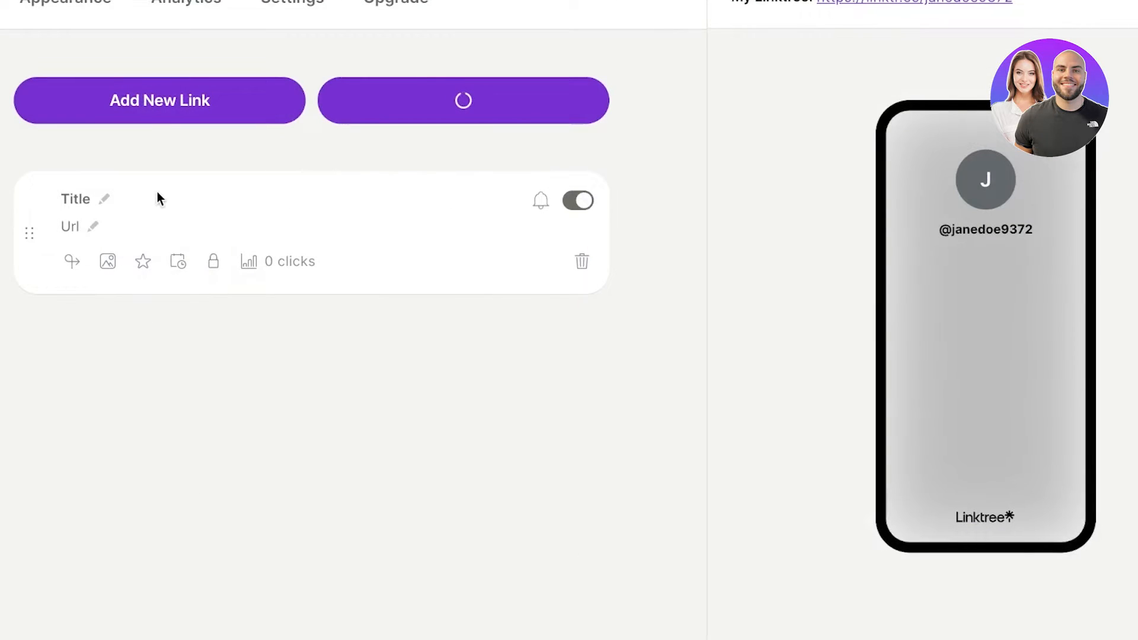
click(269, 218)
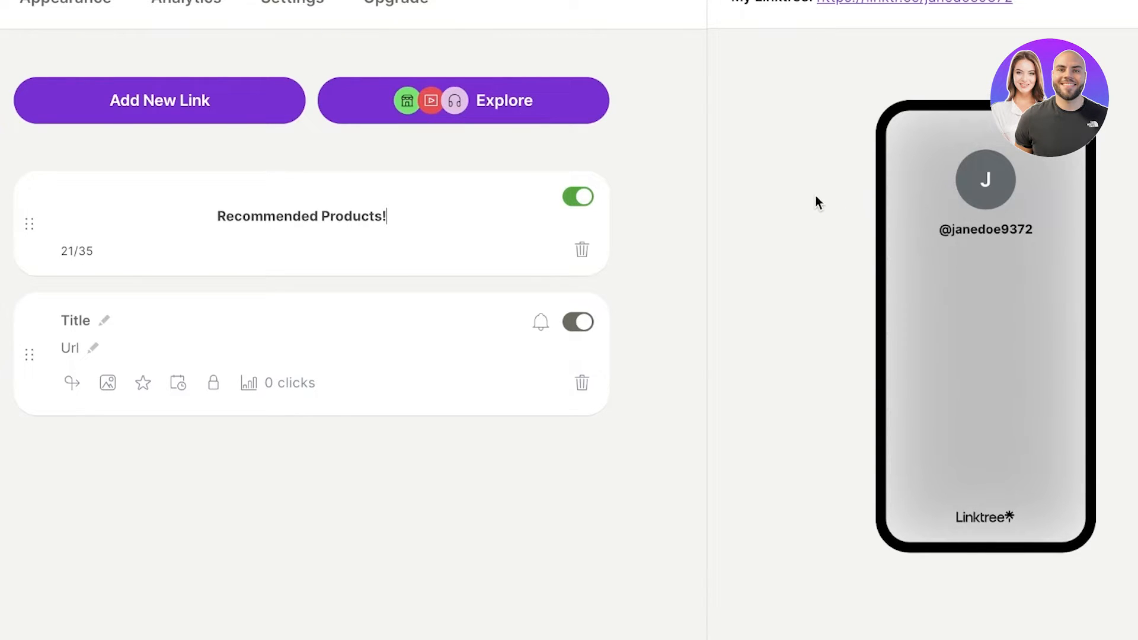
click(763, 190)
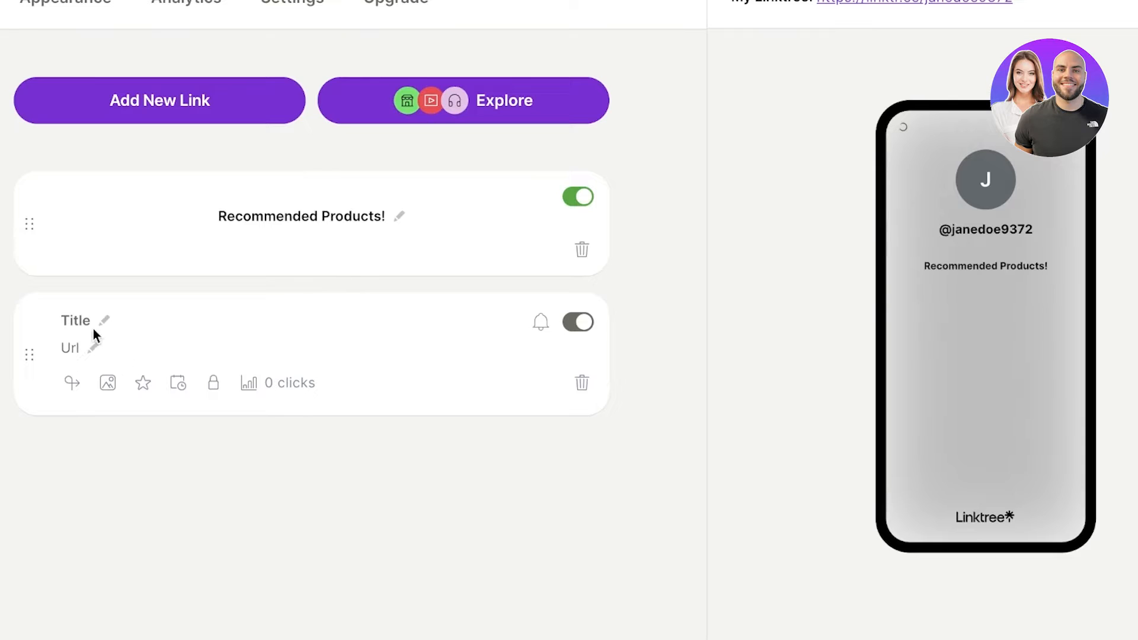
- Title the blank link "Basic T-Shirts in Cotton"
click(67, 323)
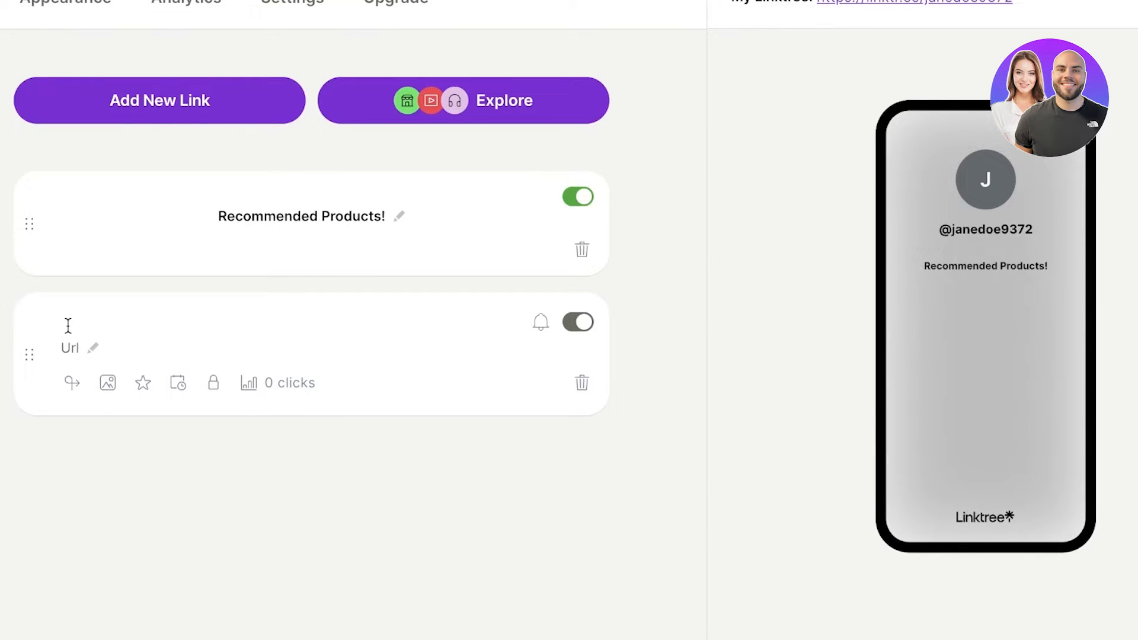
text(Basic T-Shirts in Cotton!)
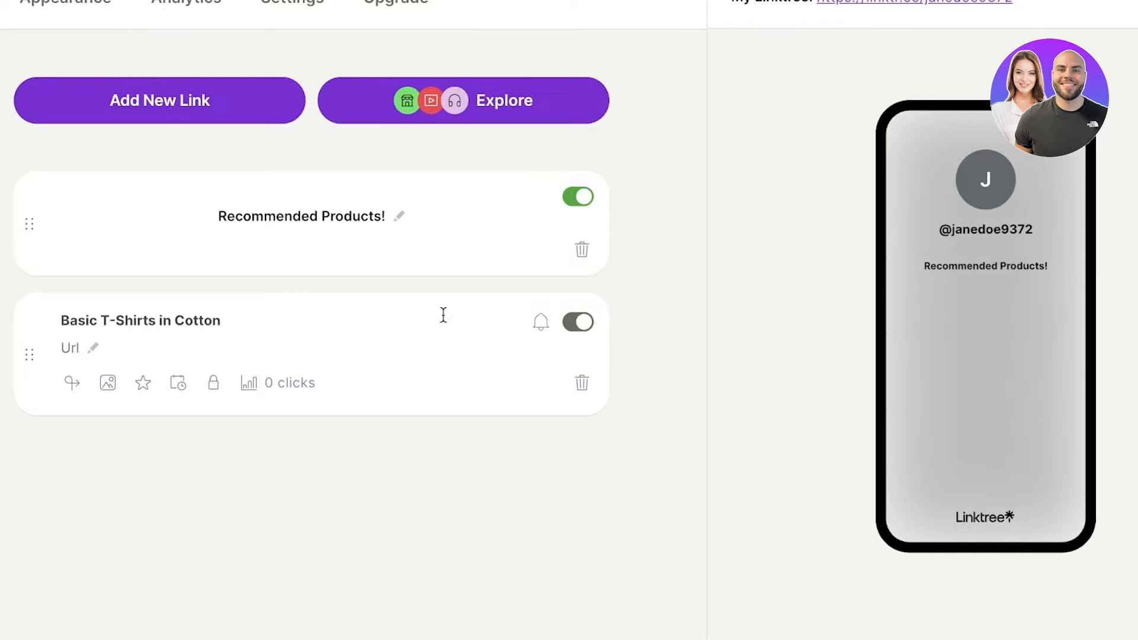
click(563, 329)
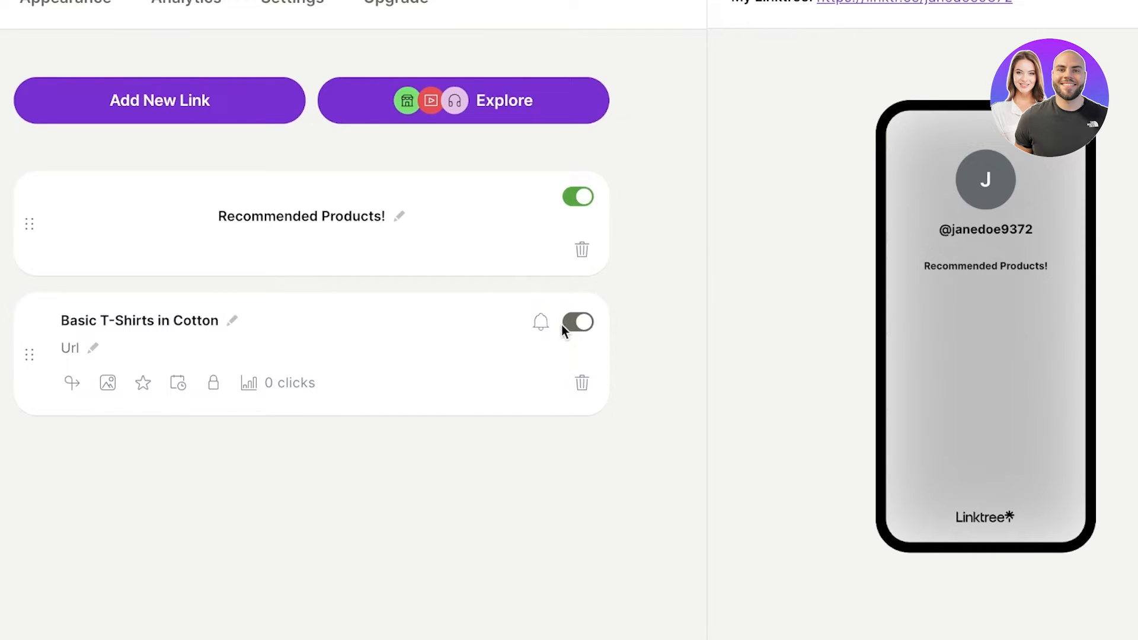
- Search Amazon for "tshirt" in a new tab and copy the page address of the Fruit of the Loom Eversoft crew T-shirt pack
click(86, 342)
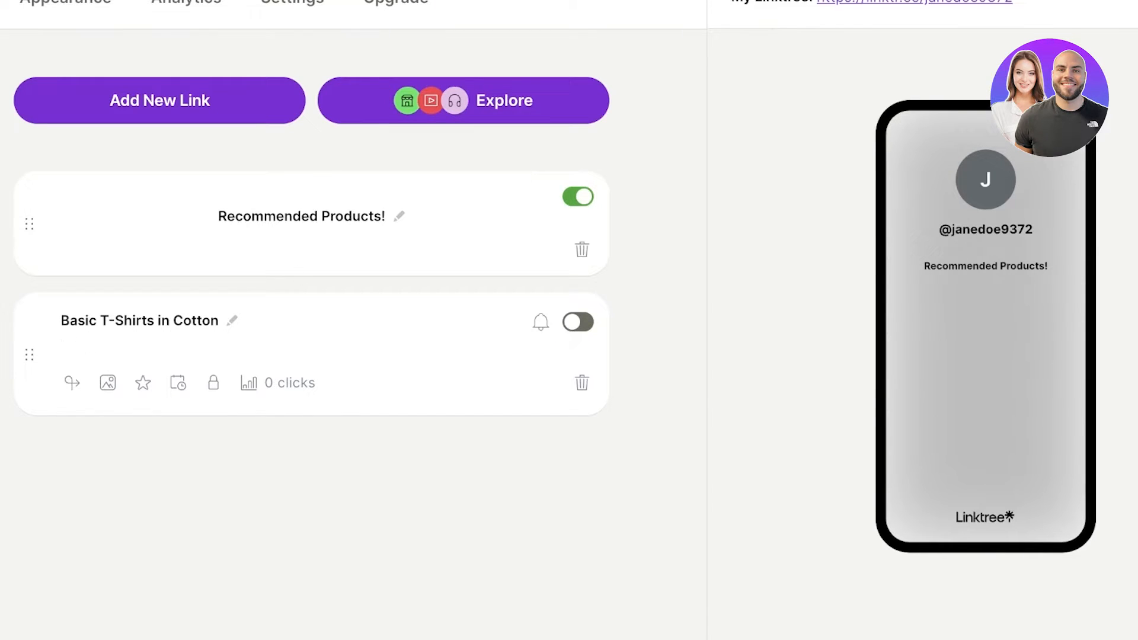
key(ctrl+t)
text(am)
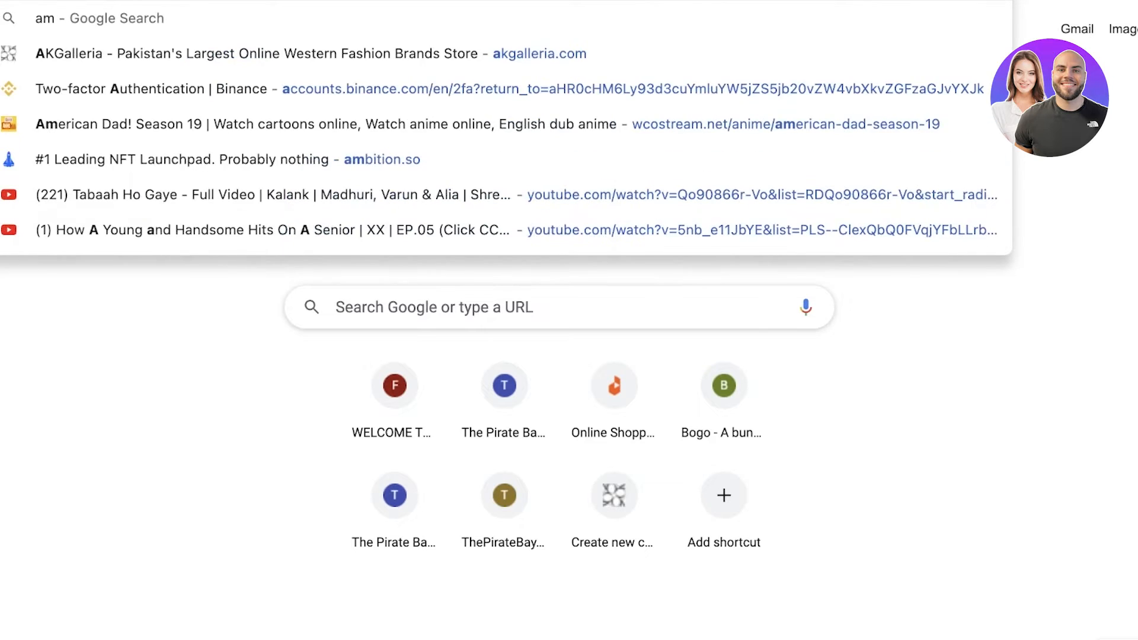
key(Return)
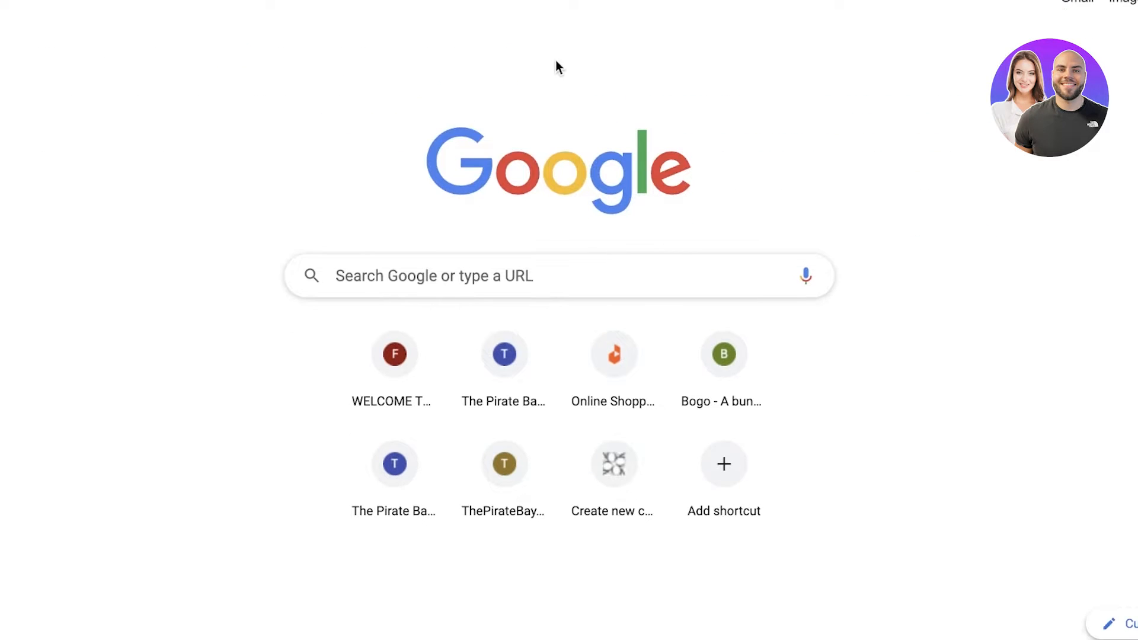
text(tshirt)
key(Return)
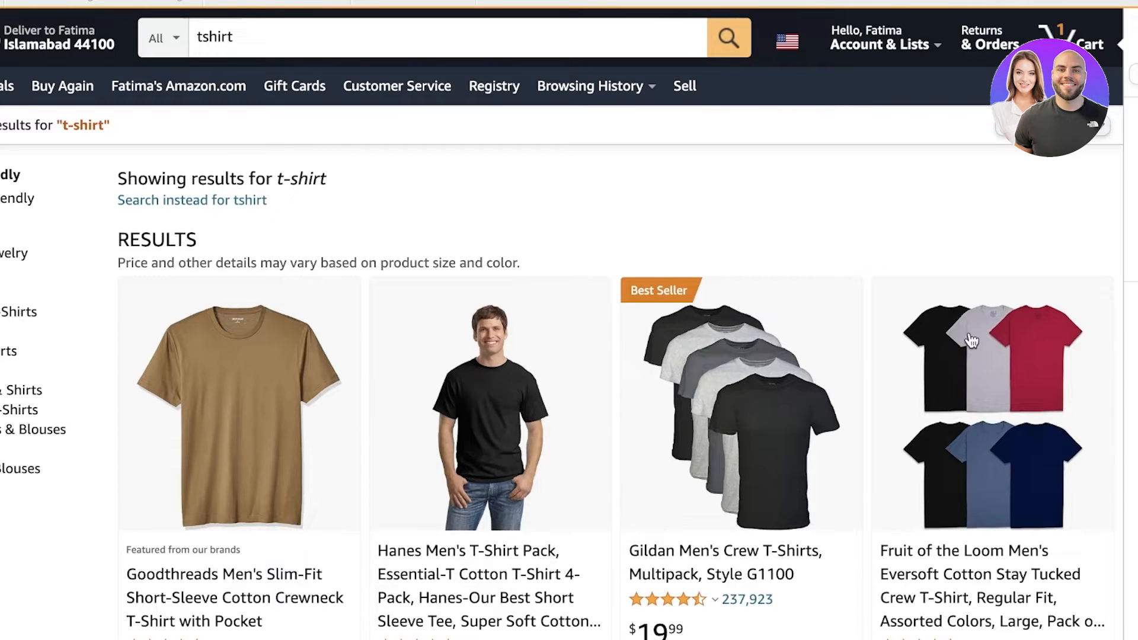
click(1001, 525)
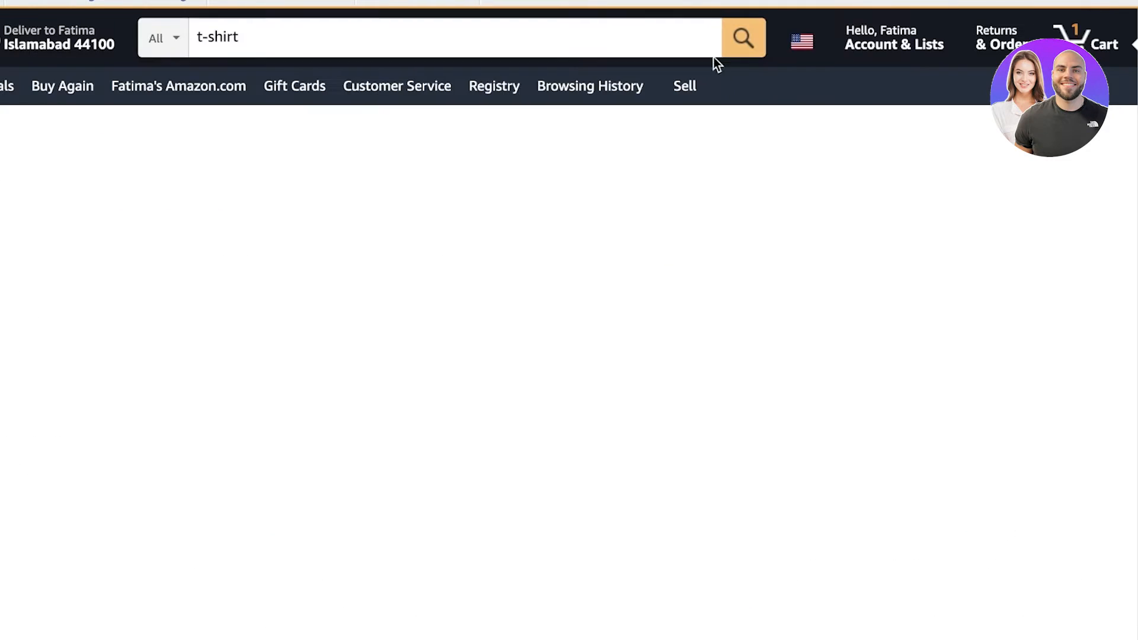
right_click(841, 19)
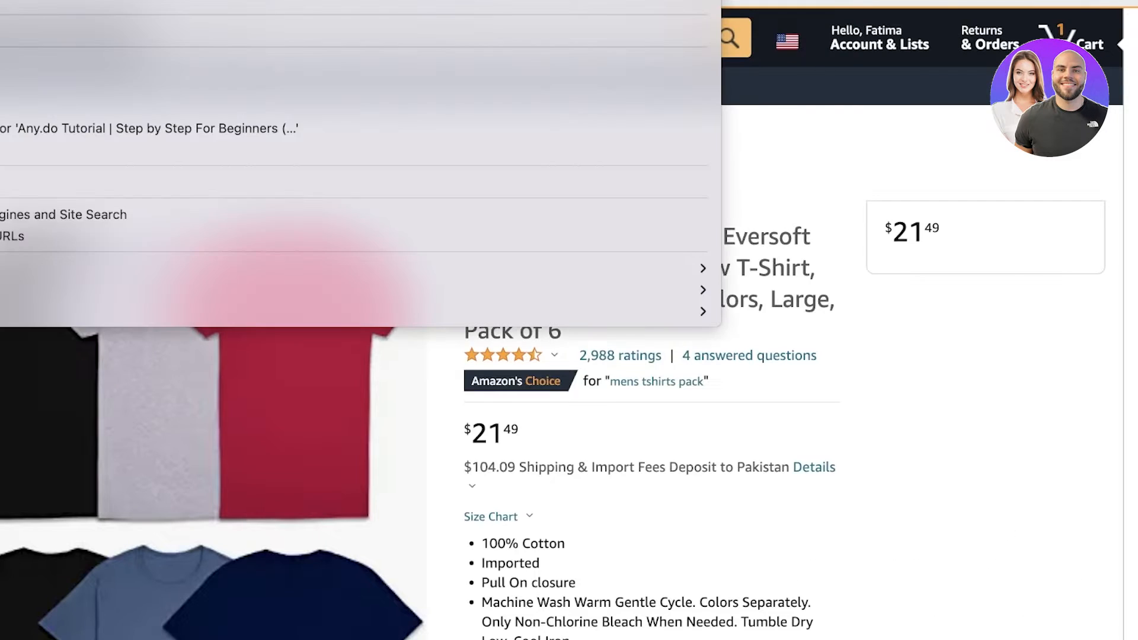
click(426, 157)
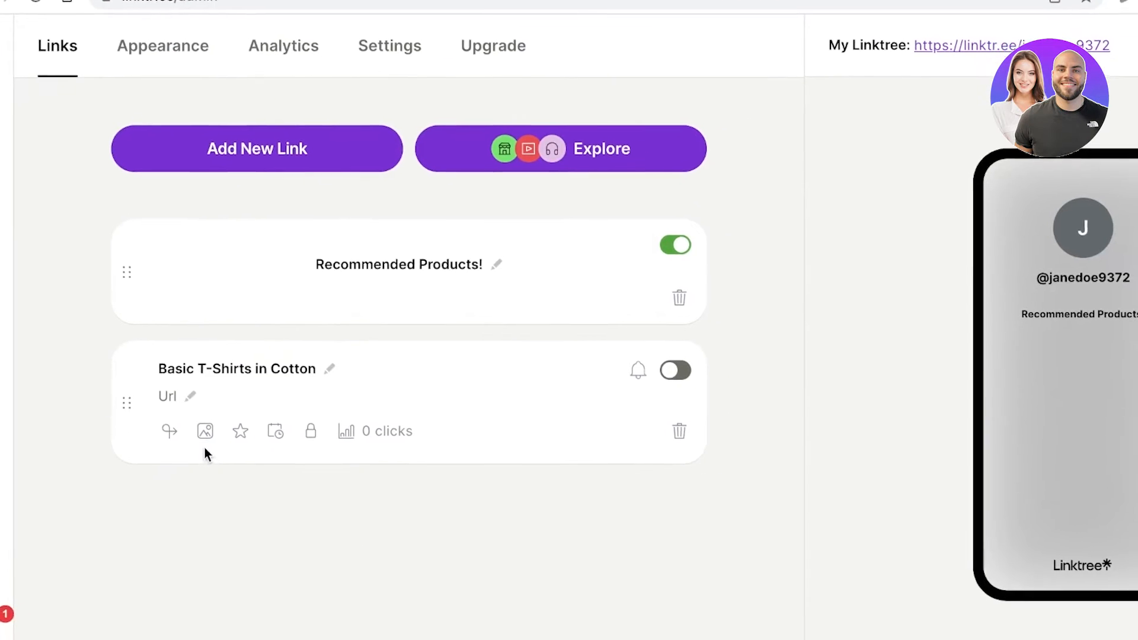
- Paste the copied Amazon product address as the URL of the "Basic T-Shirts in Cotton" link
click(169, 396)
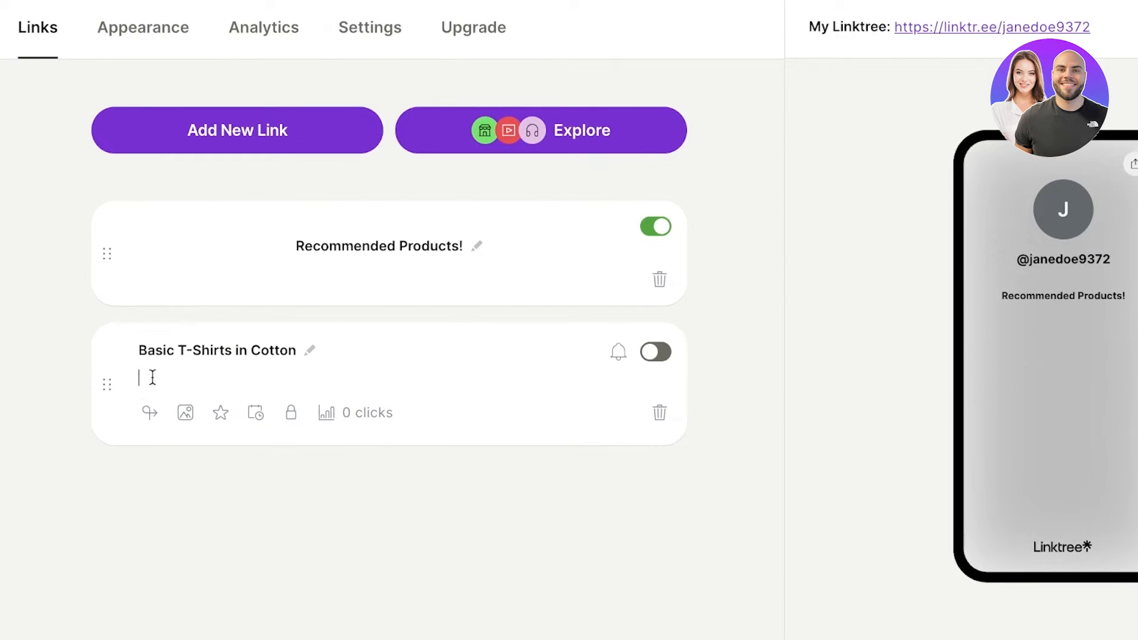
click(181, 395)
right_click(182, 379)
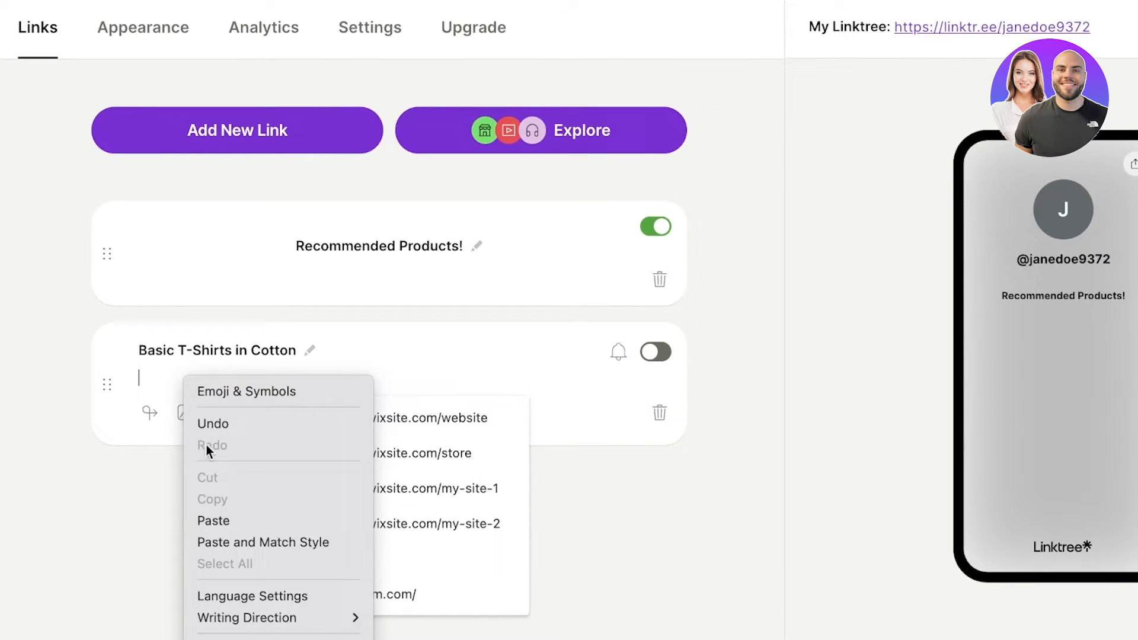
click(220, 529)
click(376, 498)
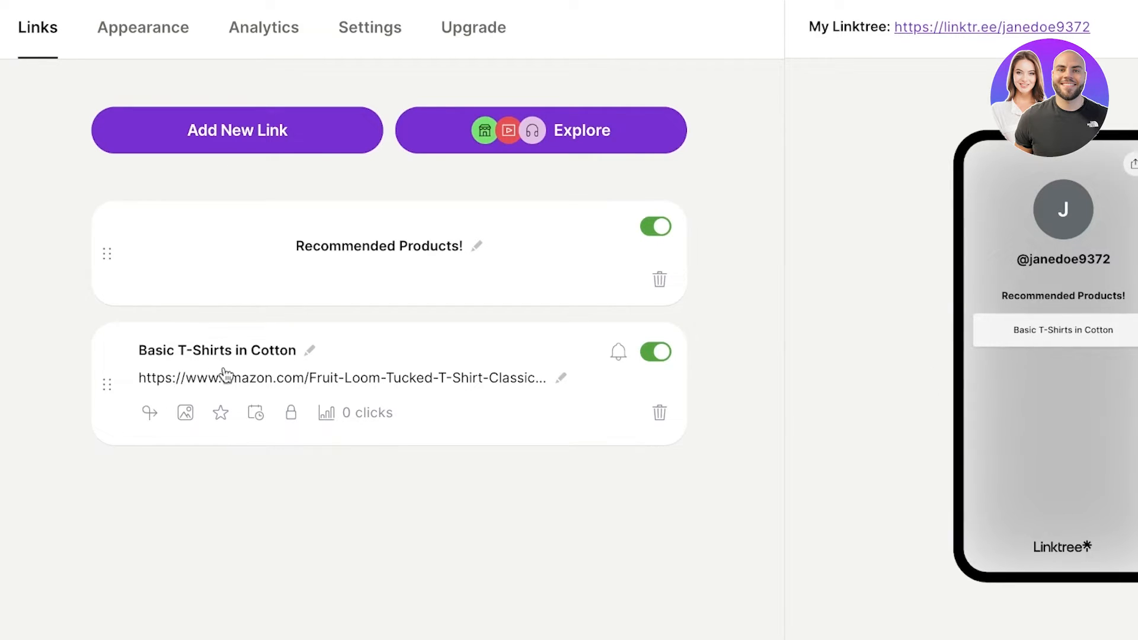
- Look at the Redirect and Add Thumbnail options of the "Basic T-Shirts in Cotton" link
click(149, 415)
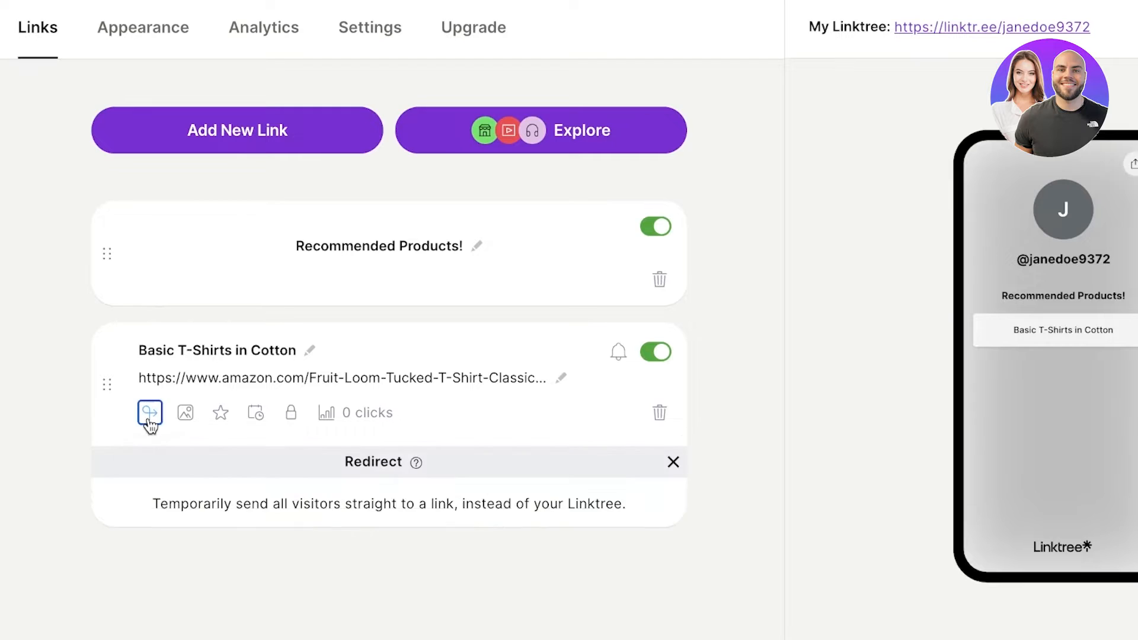
click(178, 413)
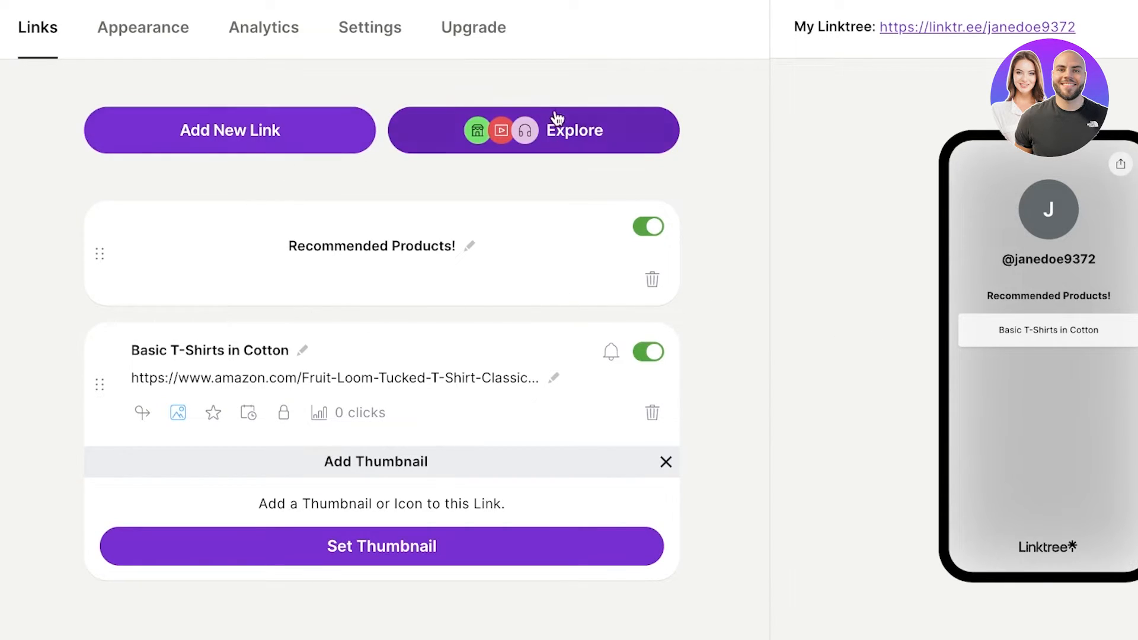
- Add another link to the profile and title it "Twitter"
click(241, 147)
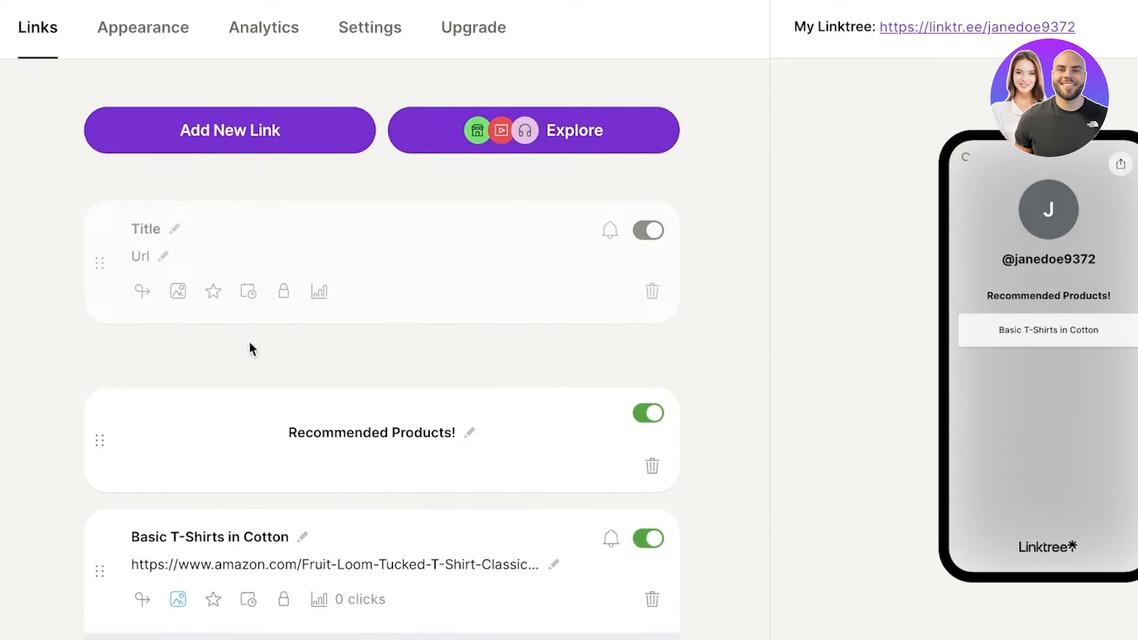
click(153, 233)
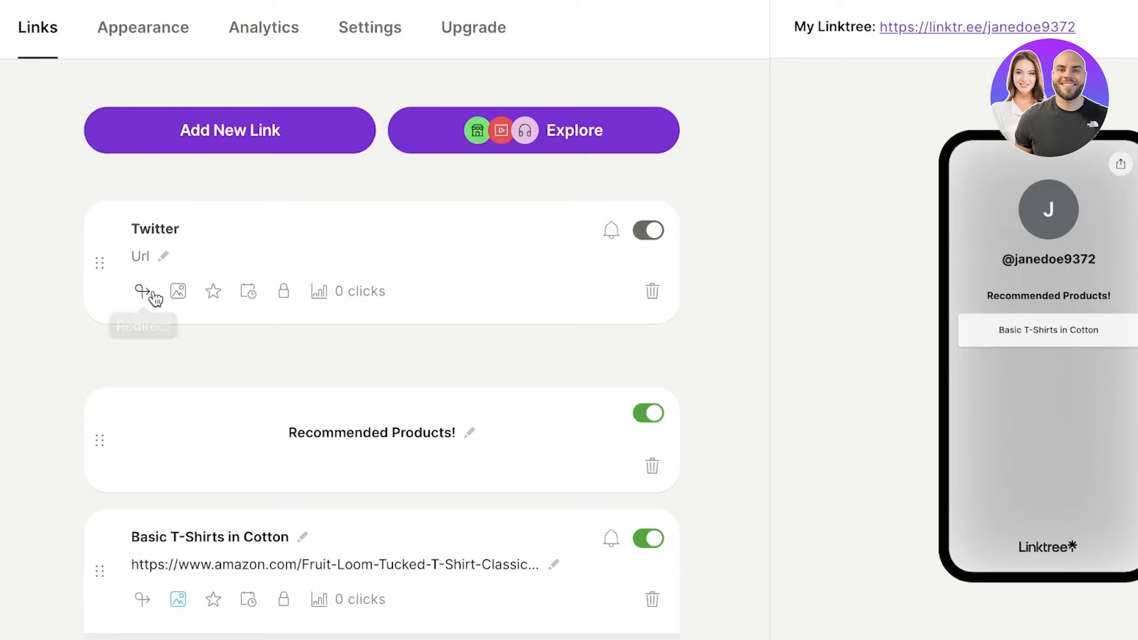
- Copy the profile page address from Twitter and paste it as the URL of the "Twitter" link in Linktree
click(151, 264)
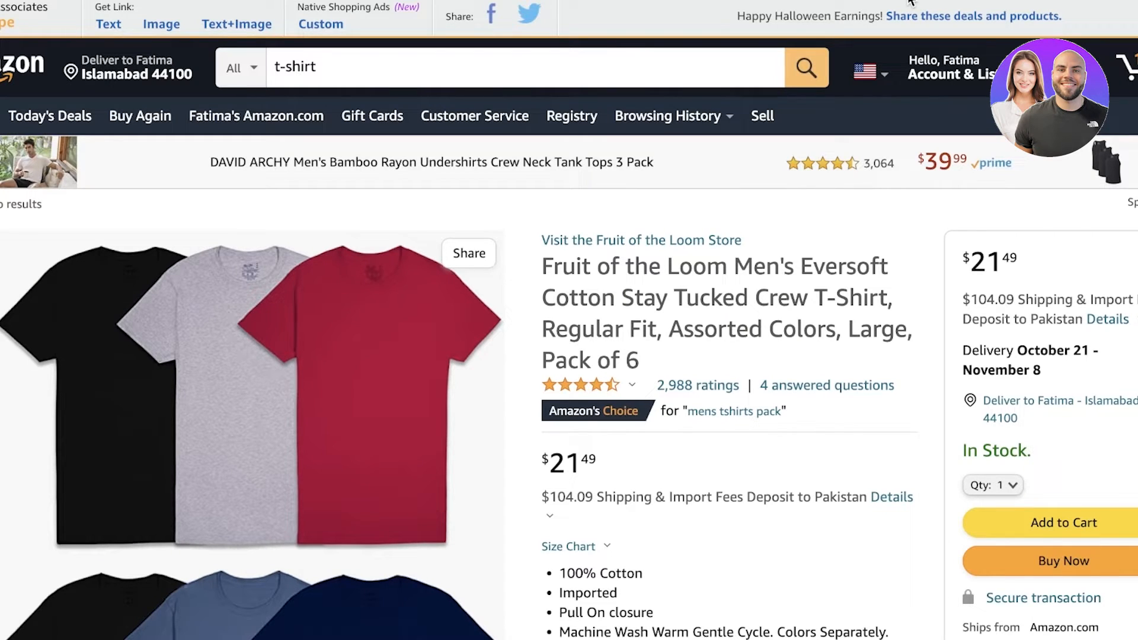
text(twitter.com/home)
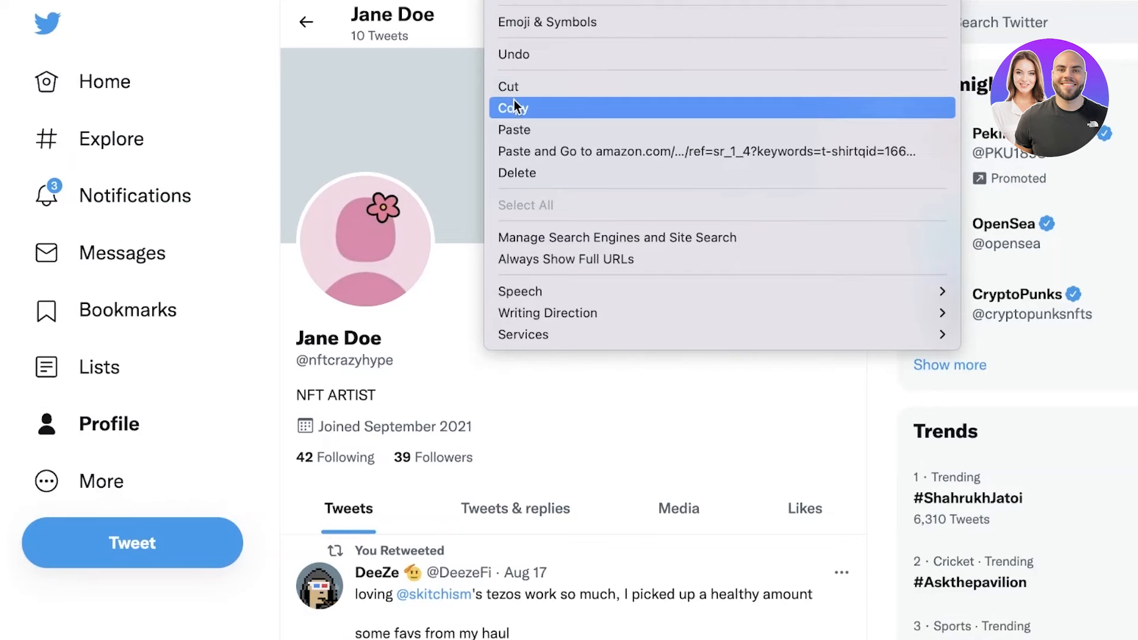
click(515, 106)
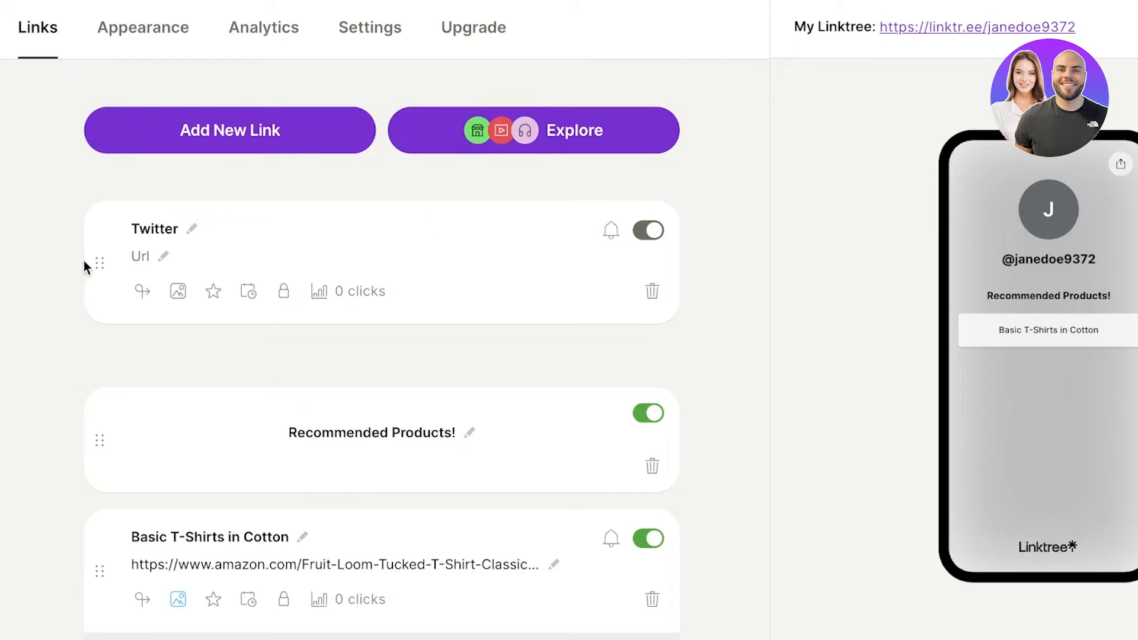
click(151, 261)
right_click(181, 256)
click(233, 386)
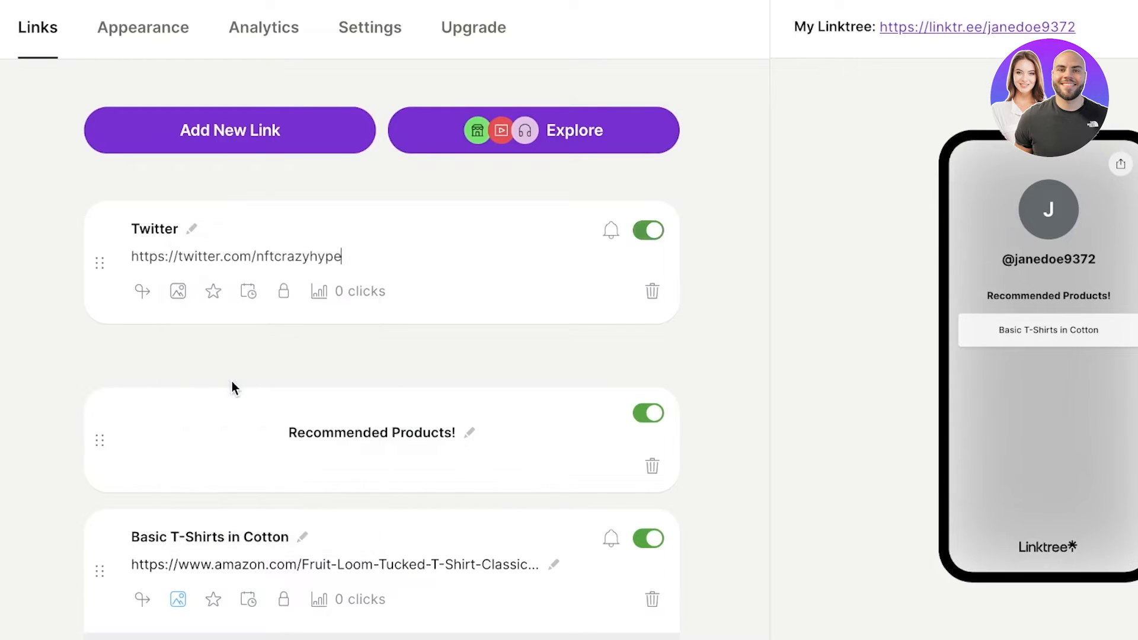
- Save the "Twitter" link's URL and look over its Tweet display options and the other links in the list
click(411, 338)
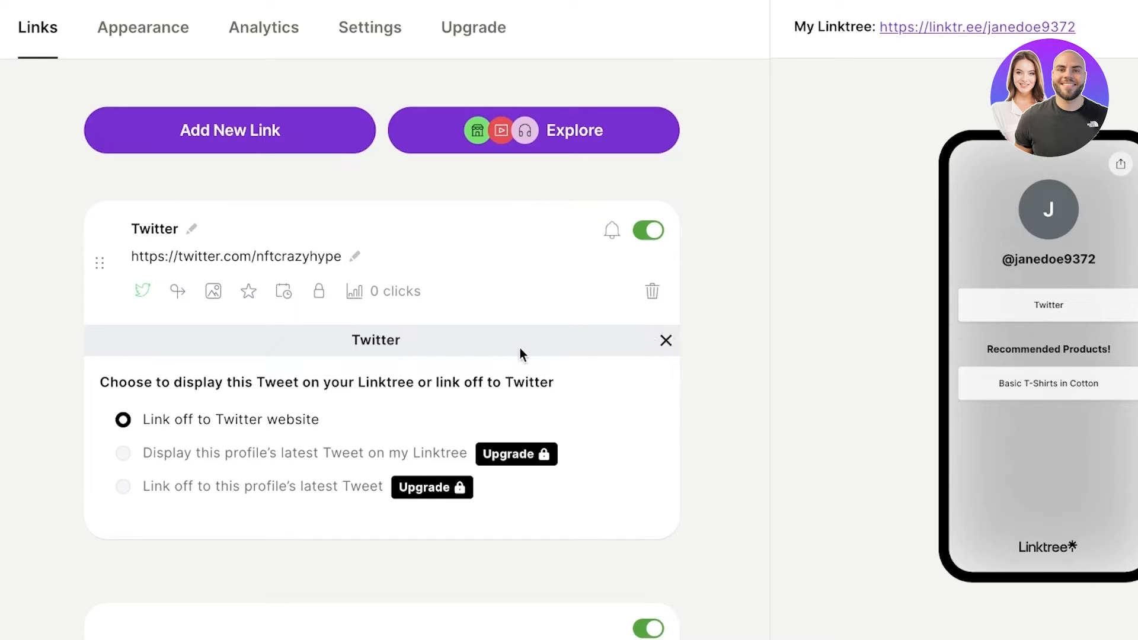
scroll(729, 374, down, 7)
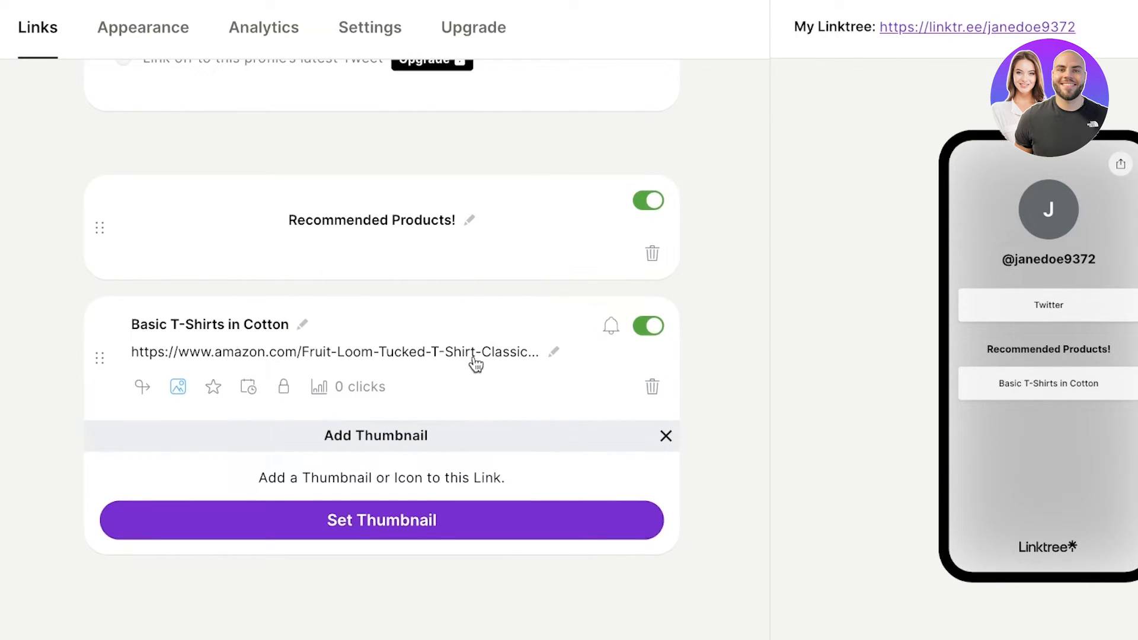
scroll(388, 327, up, 7)
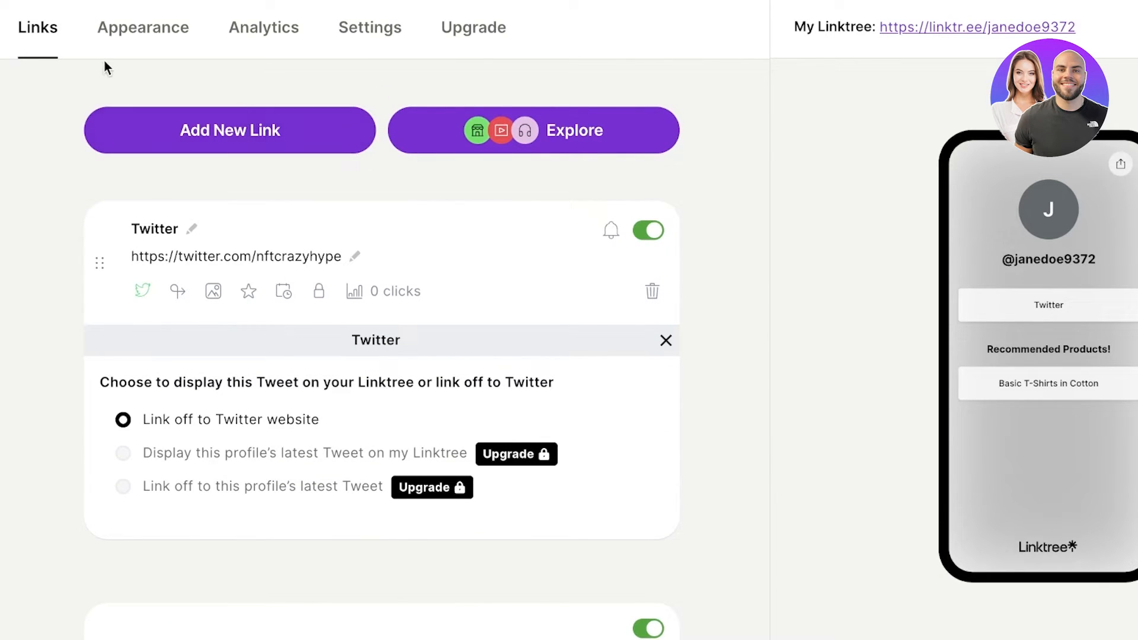
- Go to the Appearance settings and check the upload sources for a profile image, including the Downloads folder, without choosing a file
click(131, 36)
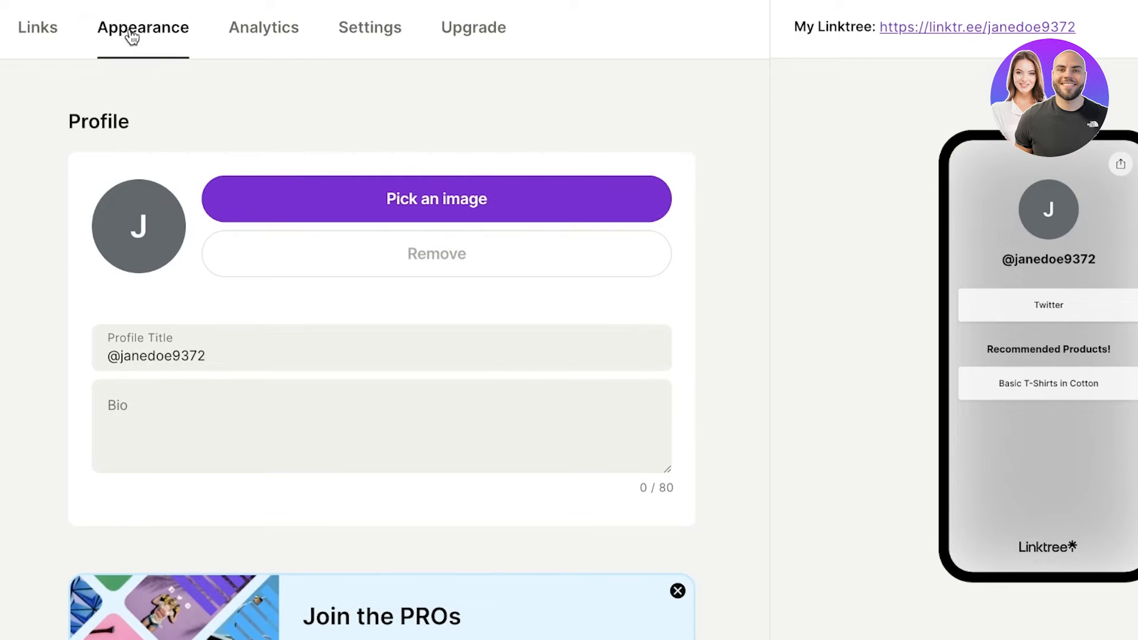
click(348, 206)
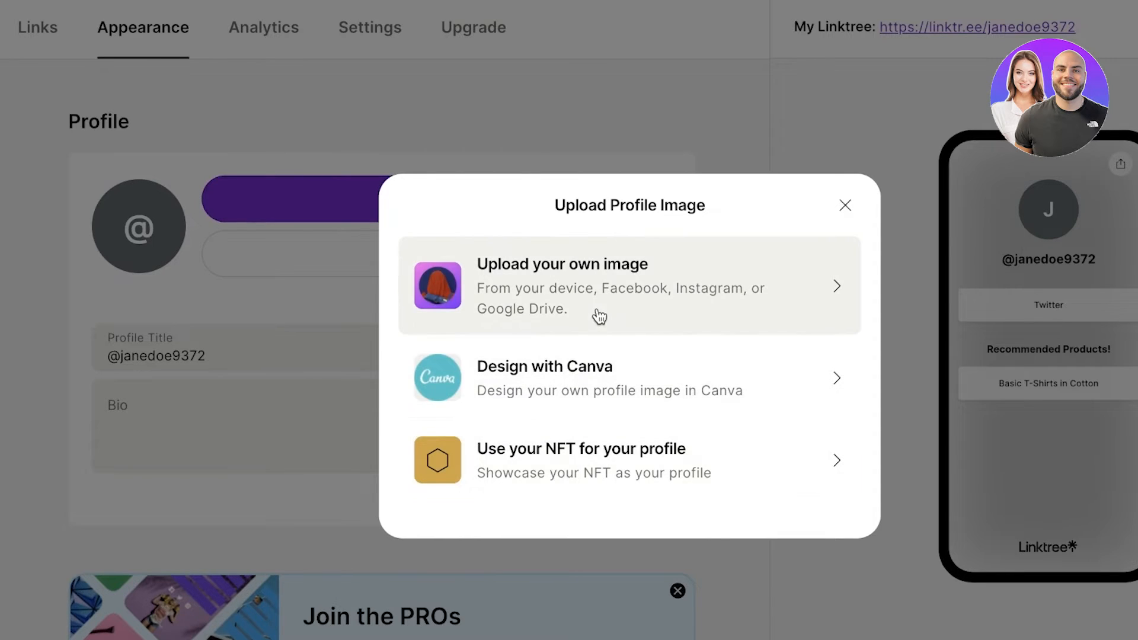
key(Escape)
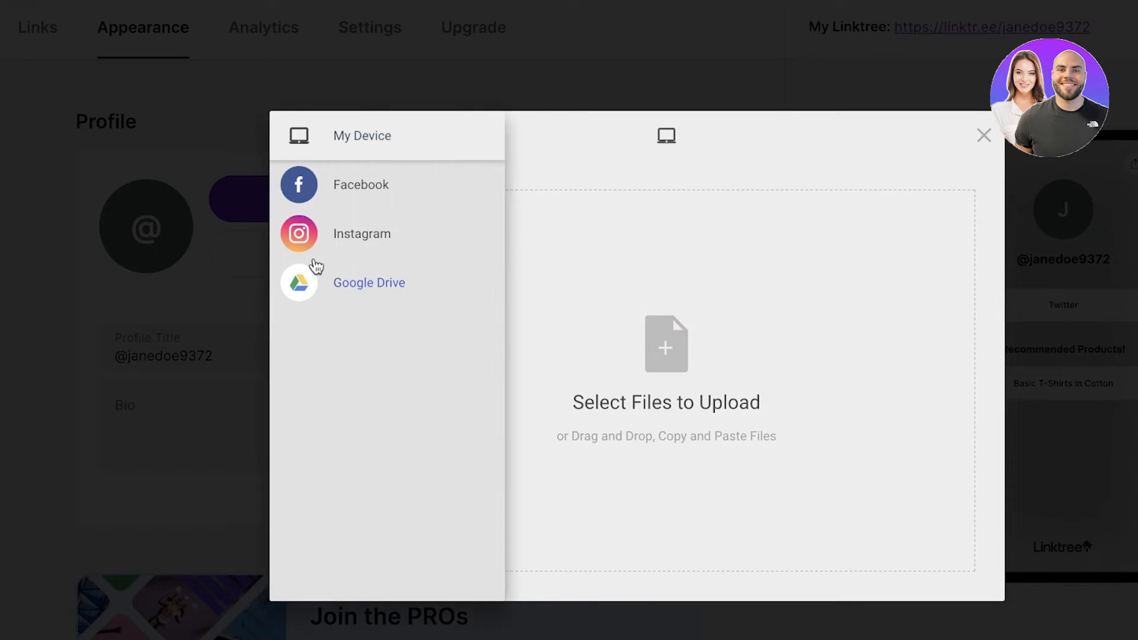
click(667, 331)
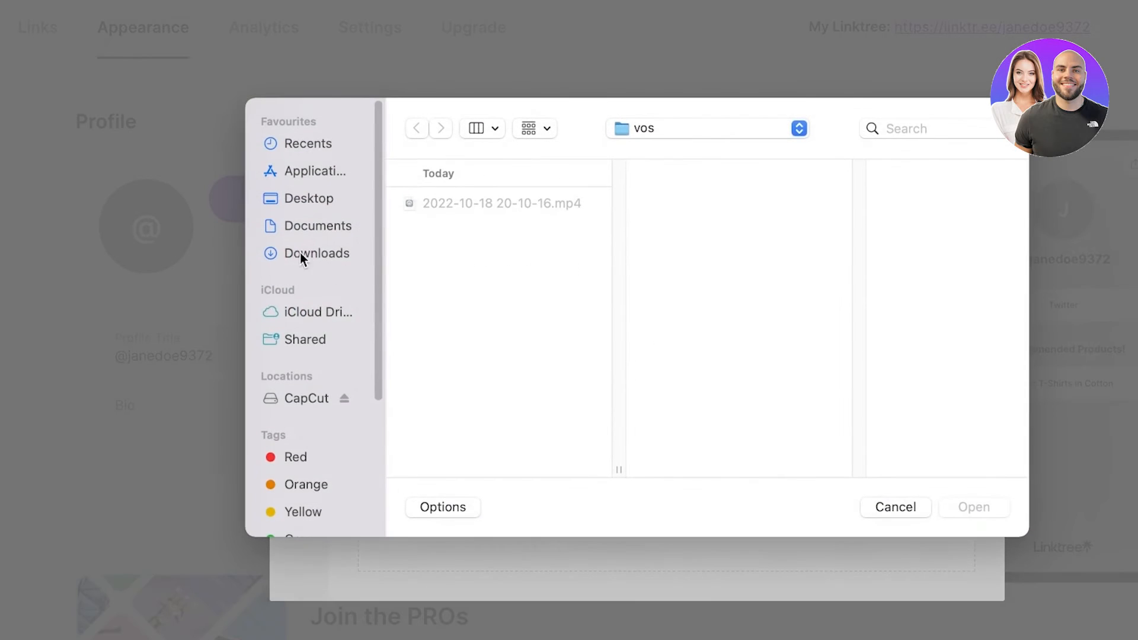
click(300, 247)
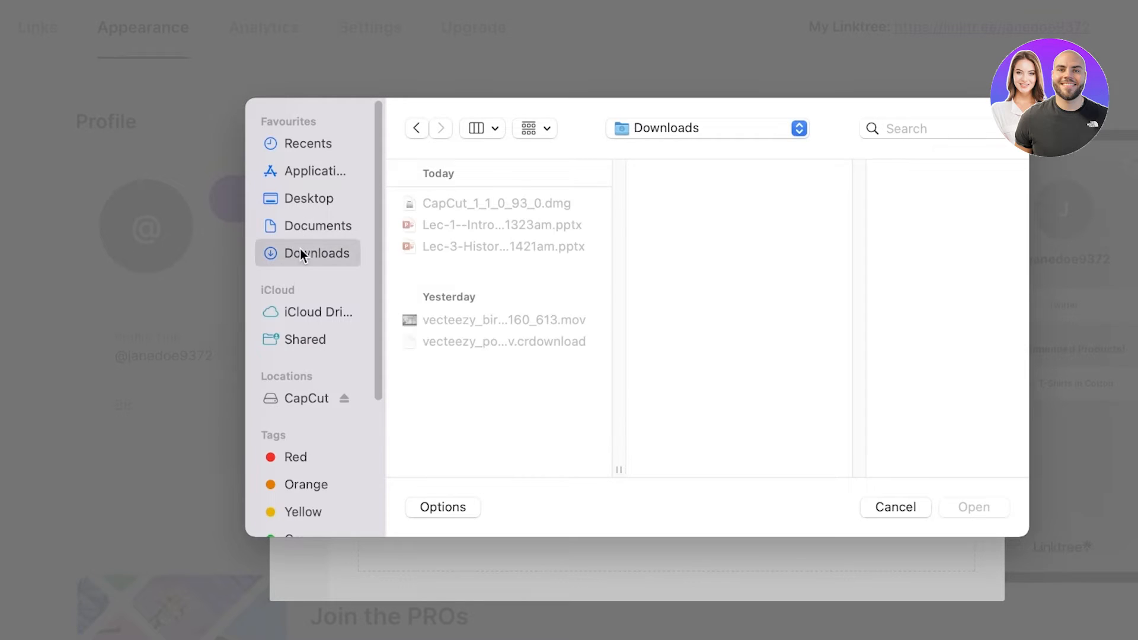
click(882, 500)
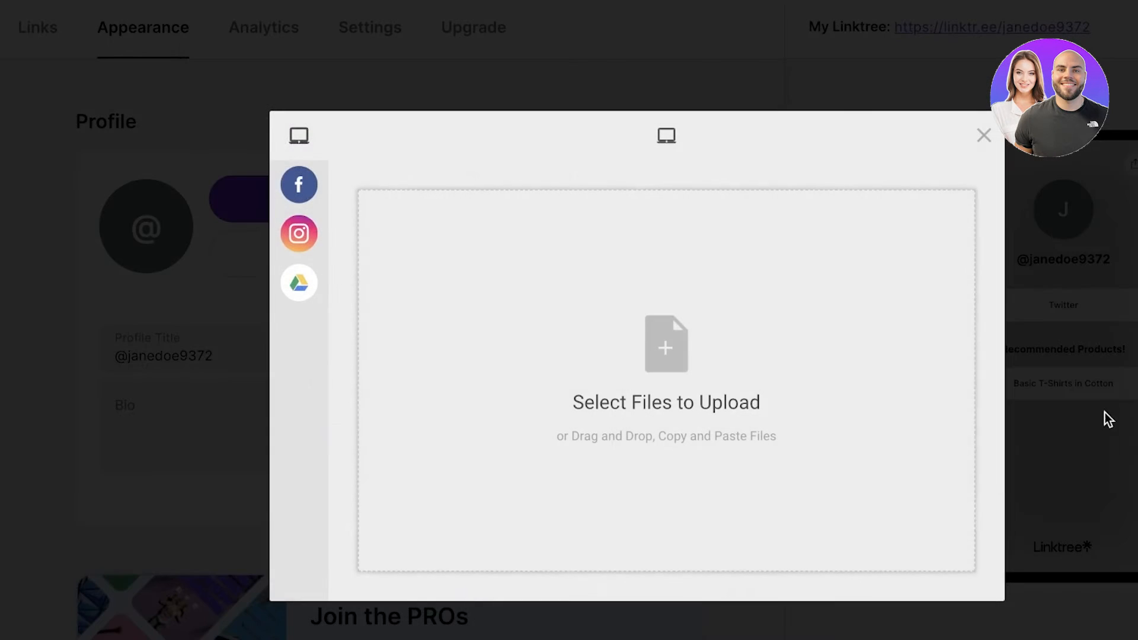
click(984, 134)
- Fill in the profile bio with "Learn my style and the products that I use & love!"
scroll(165, 284, down, 3)
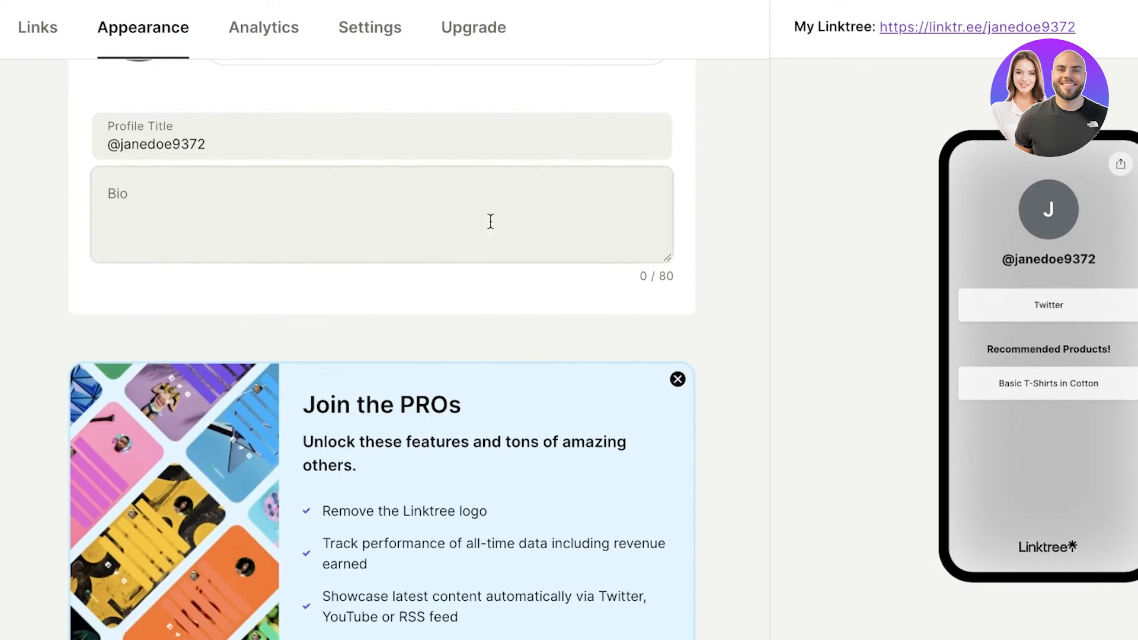
click(512, 206)
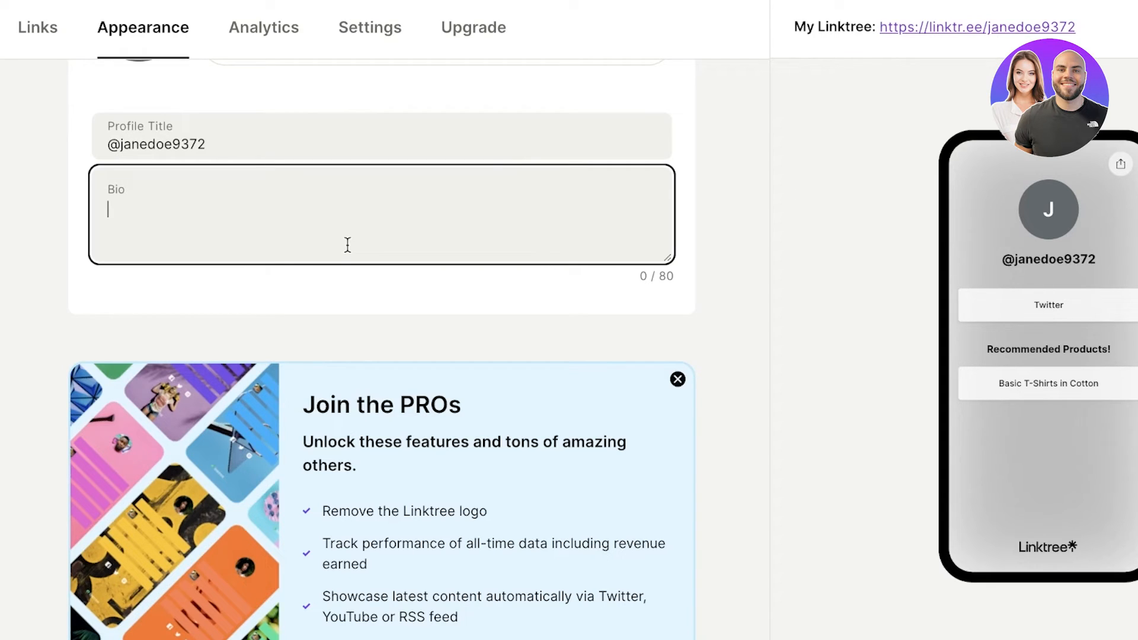
key(ctrl+v)
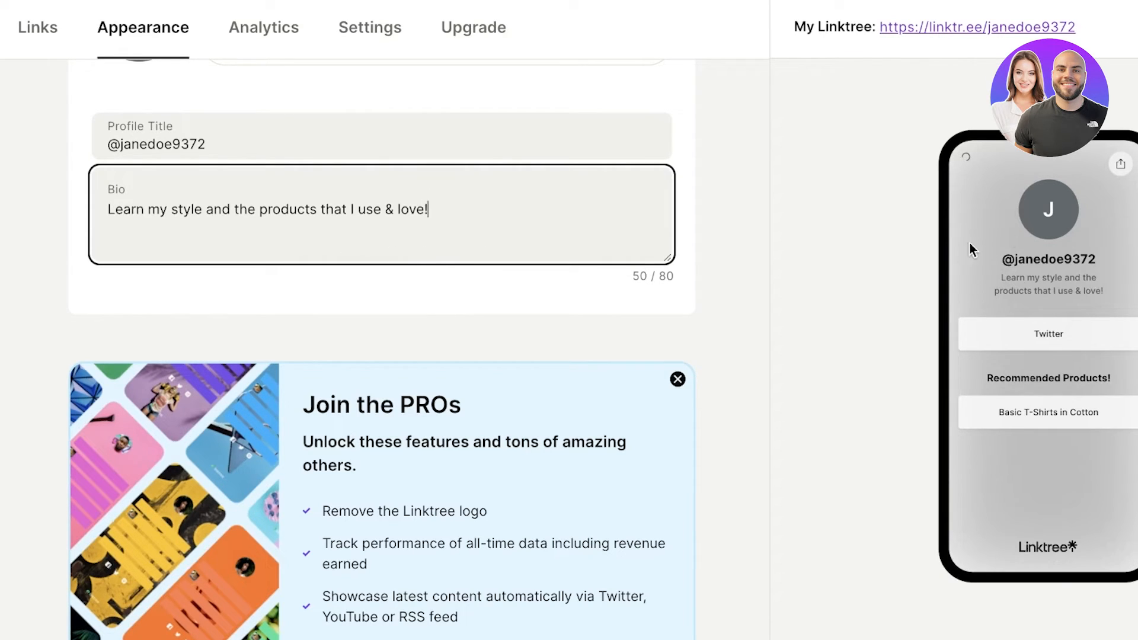
- Browse the available themes and try the Iris theme on the profile
scroll(1027, 233, down, 1)
scroll(787, 239, down, 10)
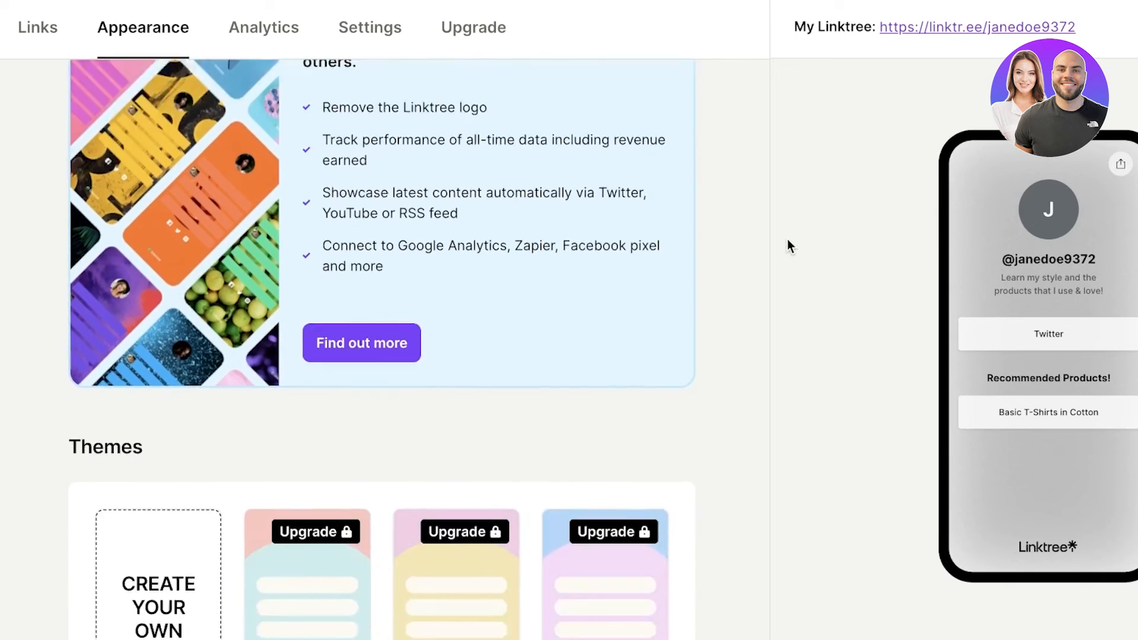
scroll(119, 267, down, 4)
scroll(112, 271, down, 9)
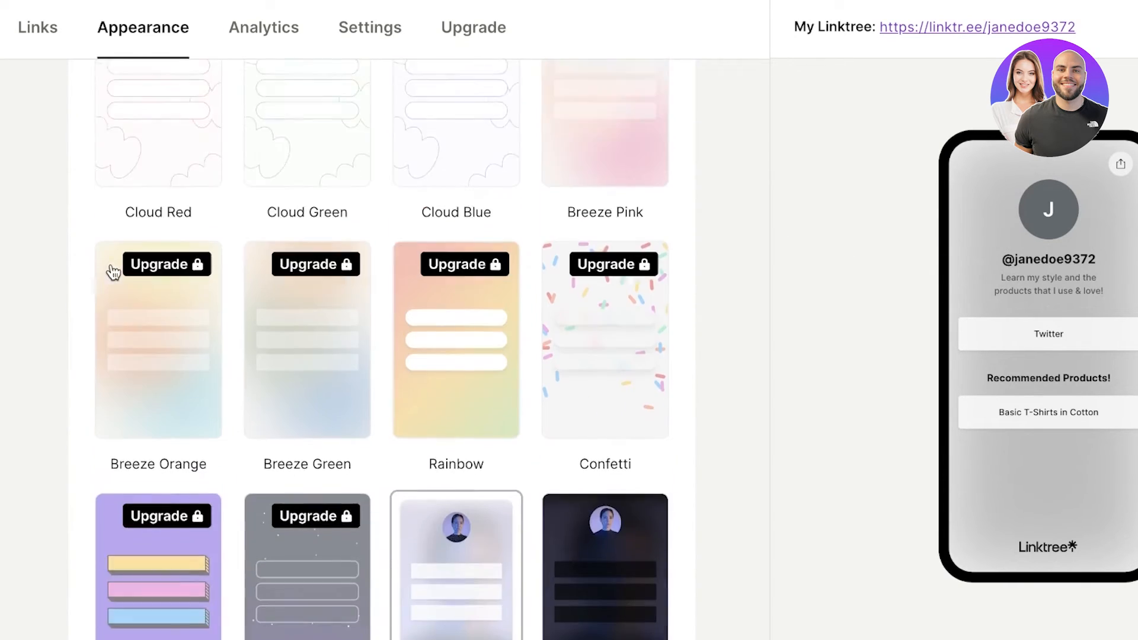
scroll(336, 217, up, 1)
scroll(335, 217, down, 3)
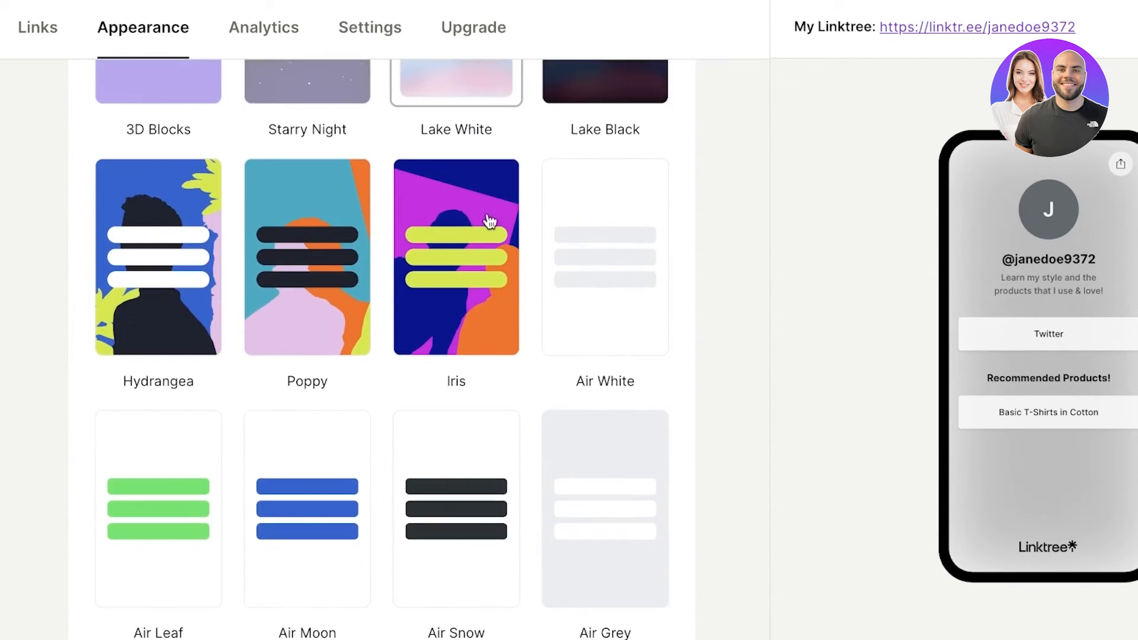
scroll(234, 261, up, 9)
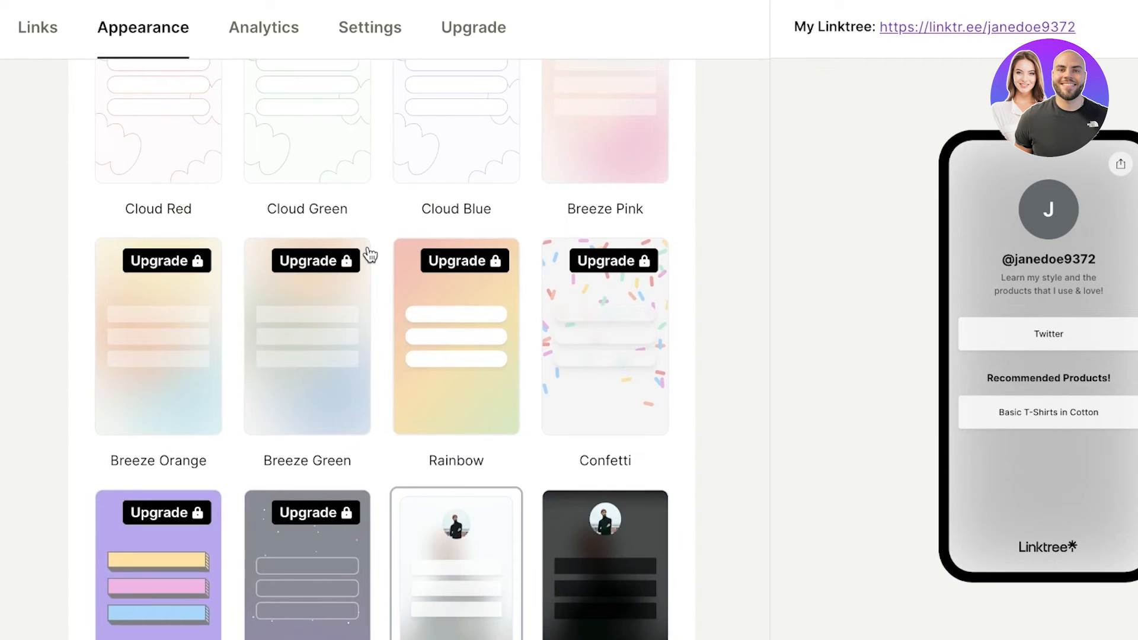
scroll(370, 254, down, 9)
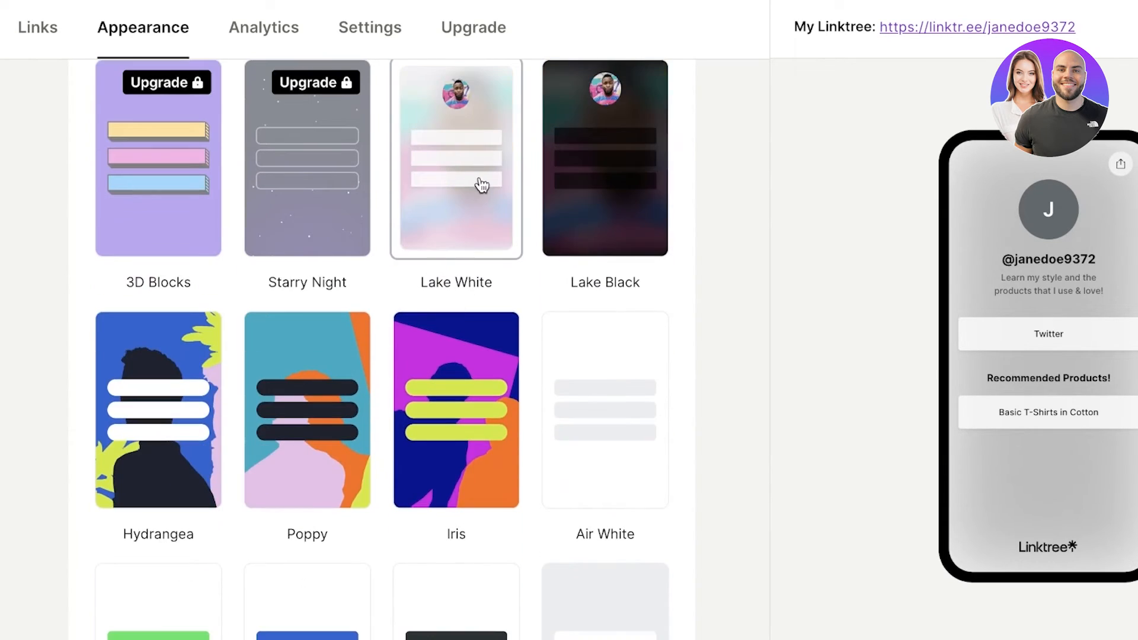
scroll(508, 204, down, 3)
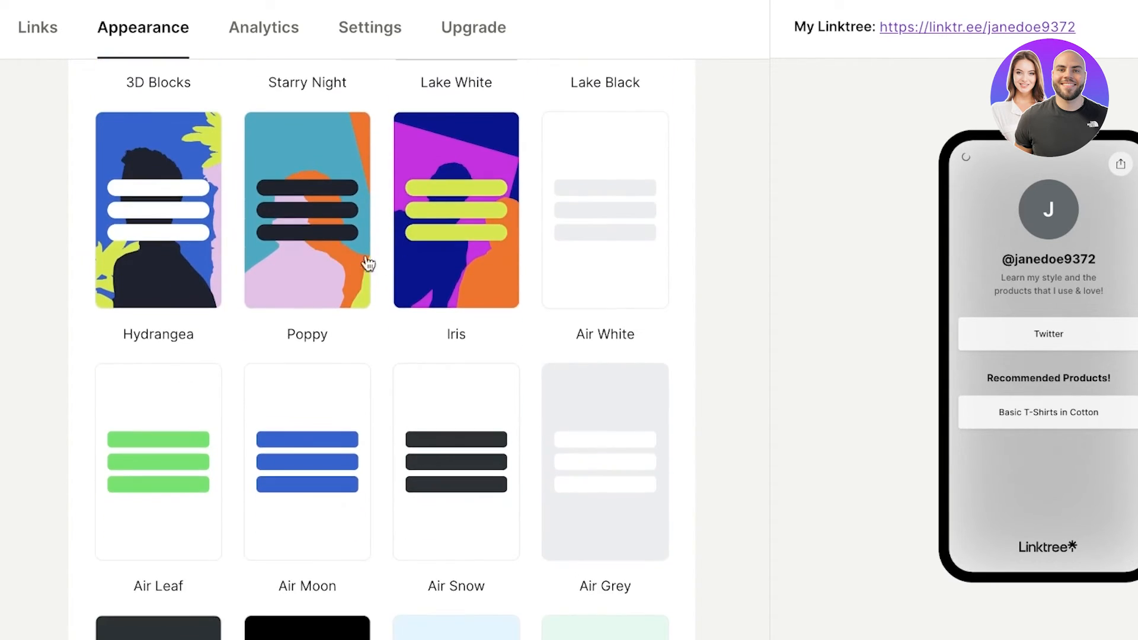
click(444, 209)
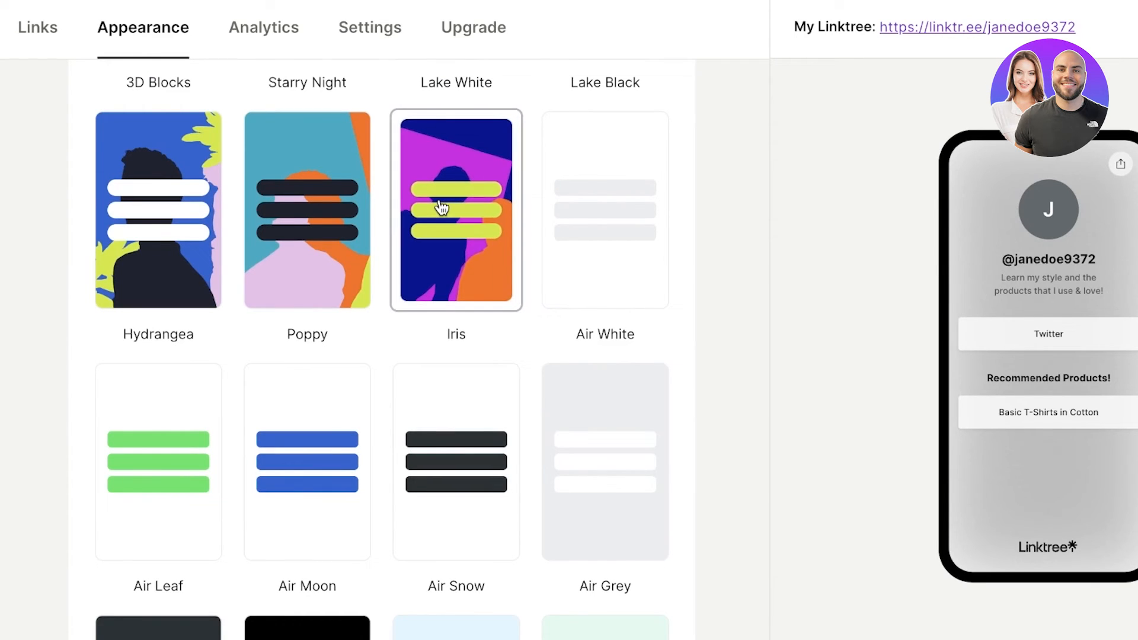
- Try the Noir theme among the remaining free themes and settle on Mineral Yellow for the profile
scroll(472, 284, down, 15)
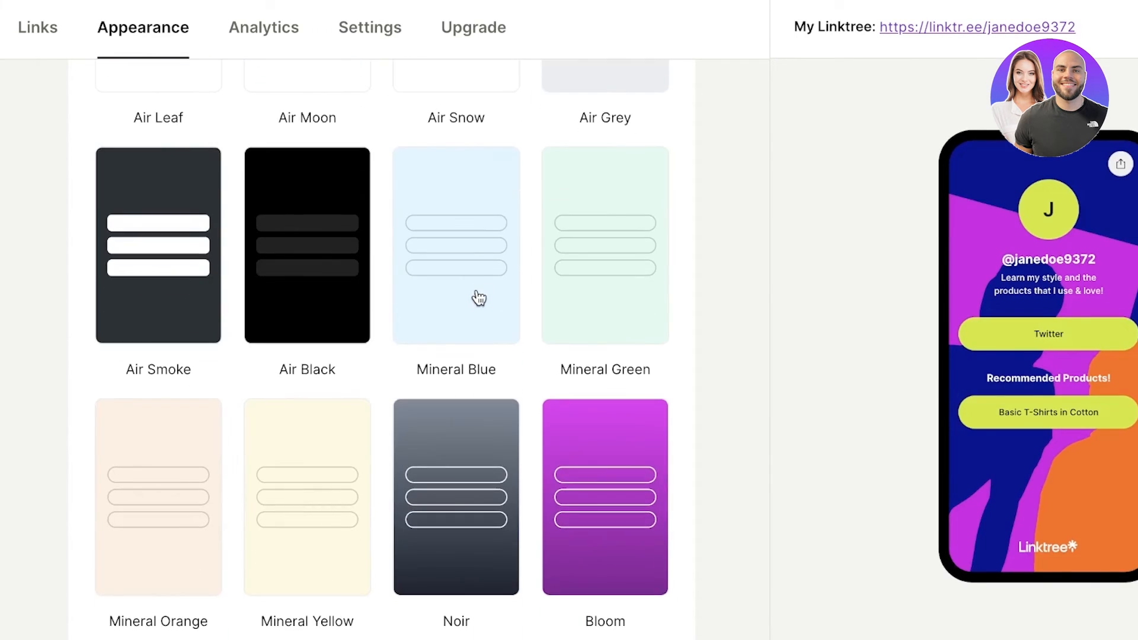
scroll(468, 286, up, 9)
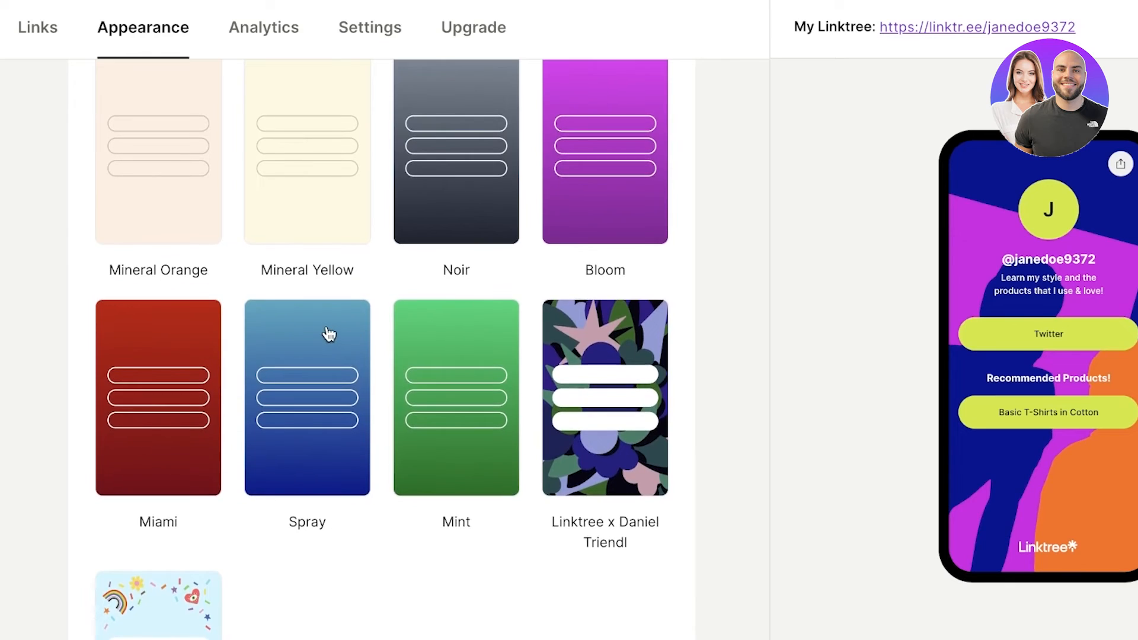
scroll(328, 330, down, 4)
scroll(328, 336, up, 5)
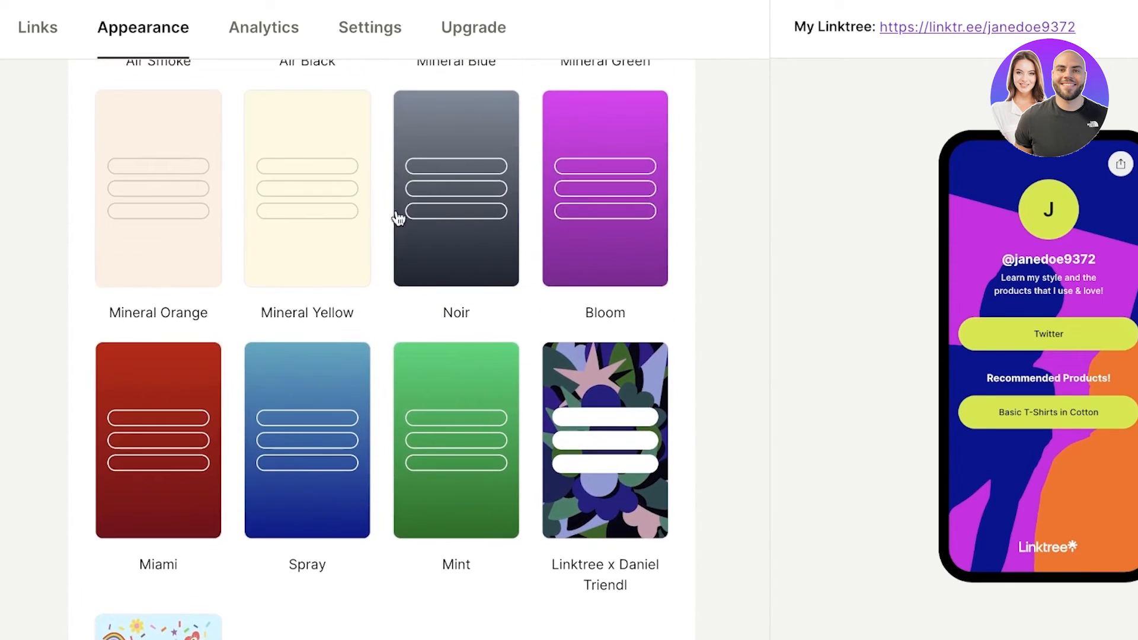
click(492, 235)
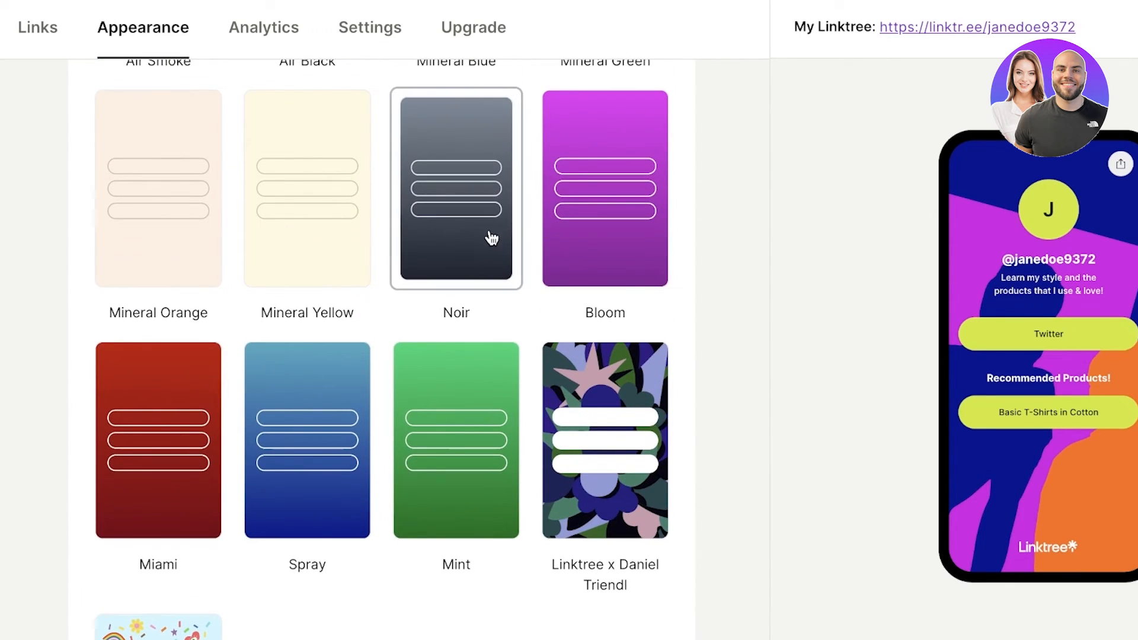
click(290, 213)
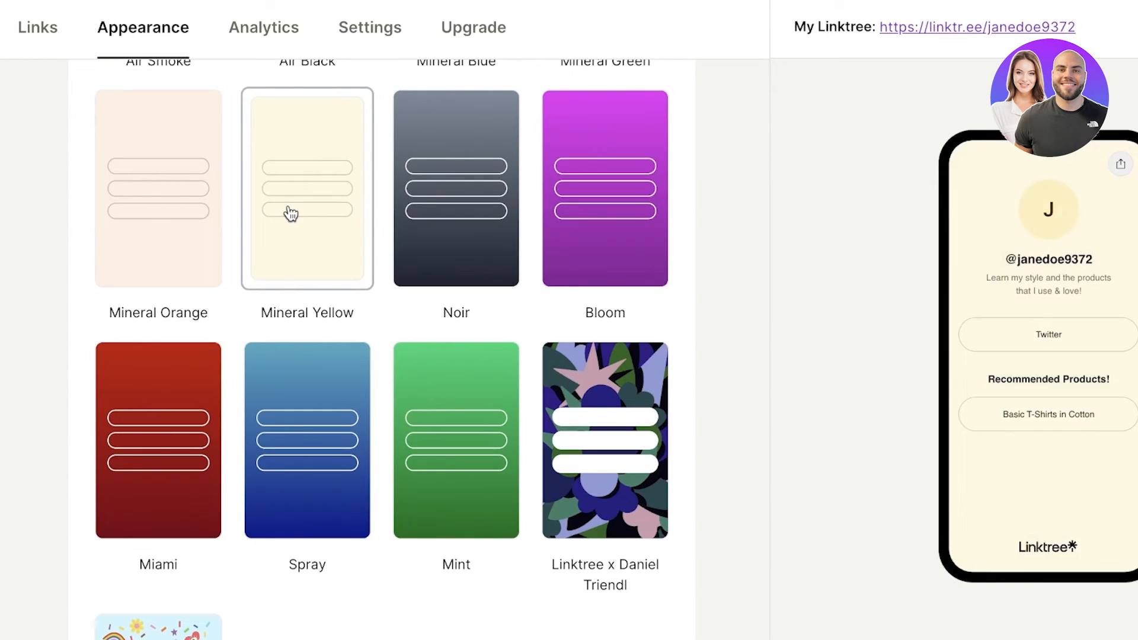
- Examine the custom appearance options for backgrounds, button styles, colors, fonts and hiding the Linktree logo
scroll(709, 170, down, 7)
scroll(634, 211, down, 18)
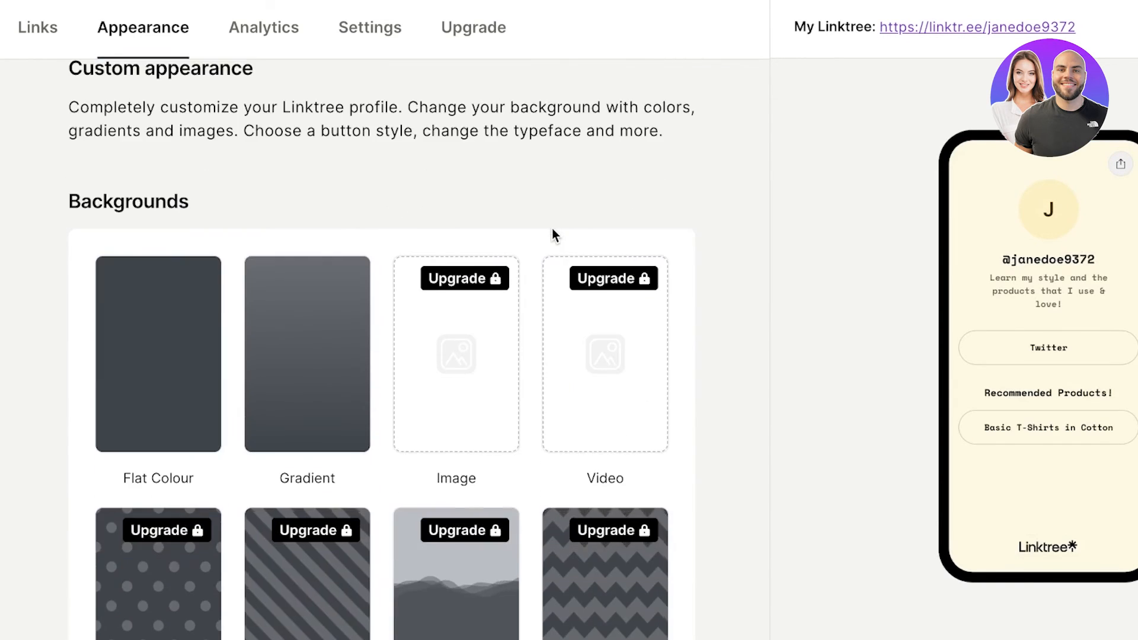
scroll(316, 200, down, 10)
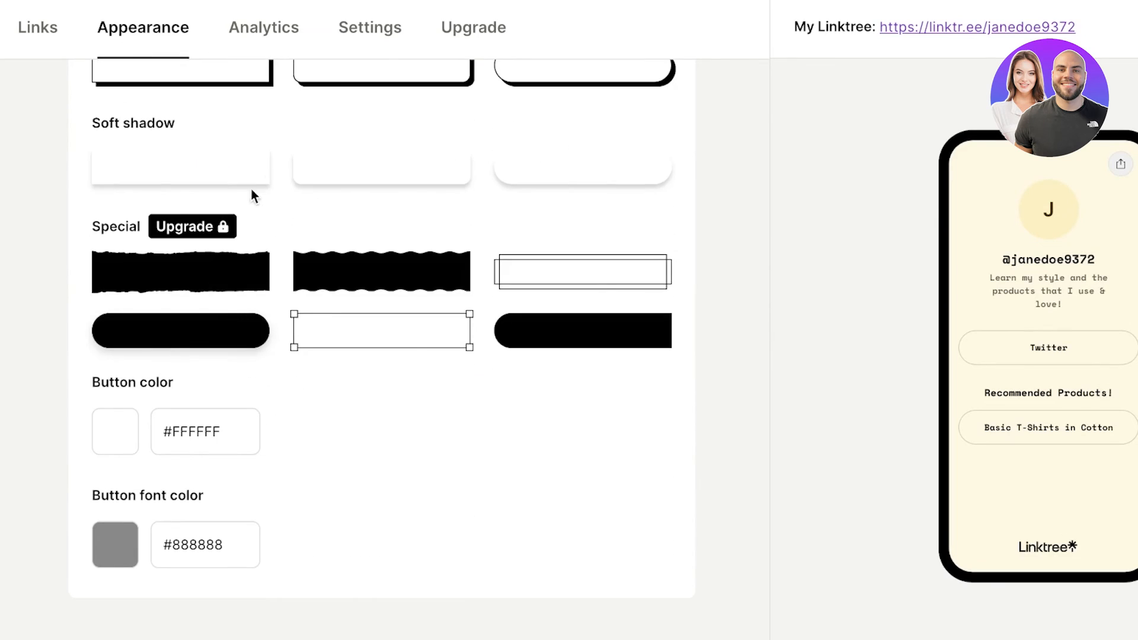
scroll(251, 193, up, 4)
scroll(331, 255, up, 4)
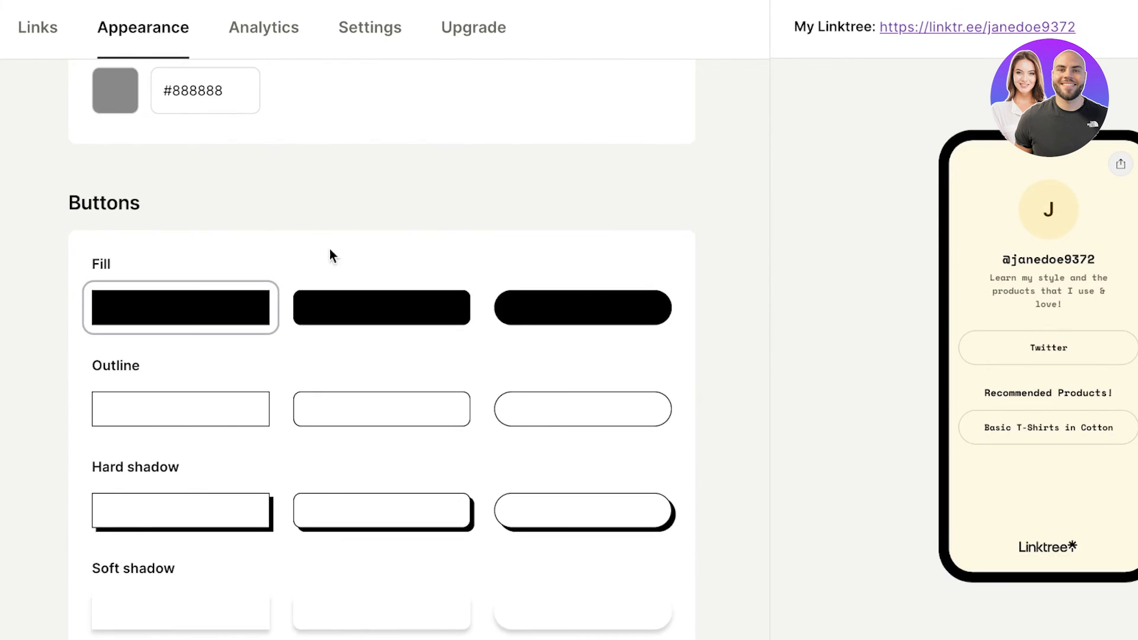
scroll(287, 264, up, 2)
scroll(282, 260, down, 10)
scroll(115, 264, up, 12)
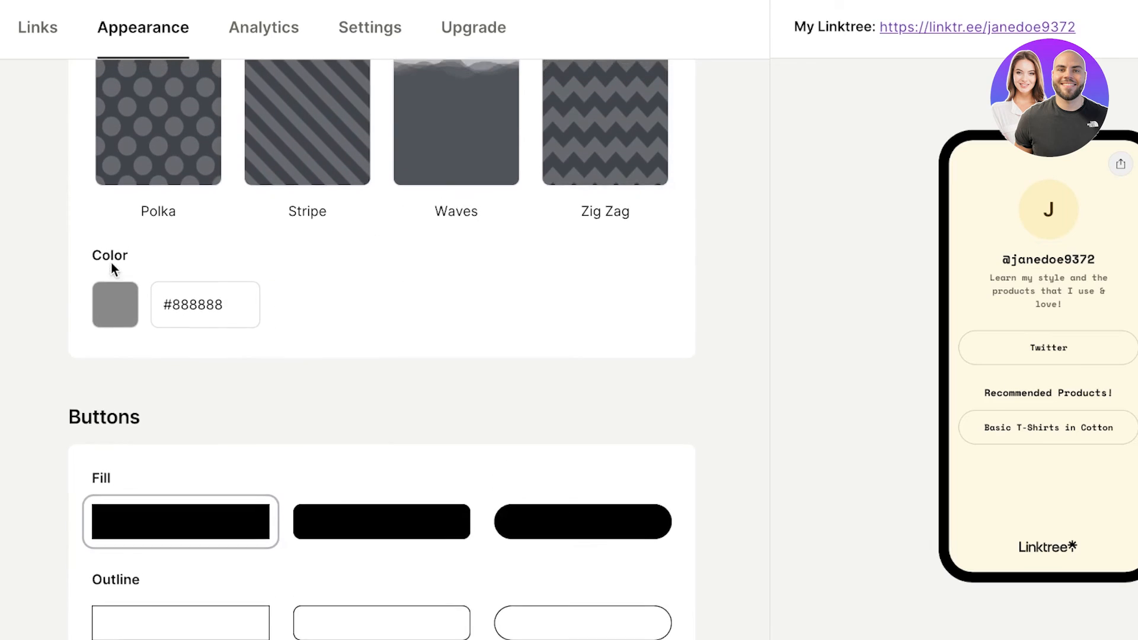
scroll(120, 273, up, 1)
scroll(121, 271, down, 15)
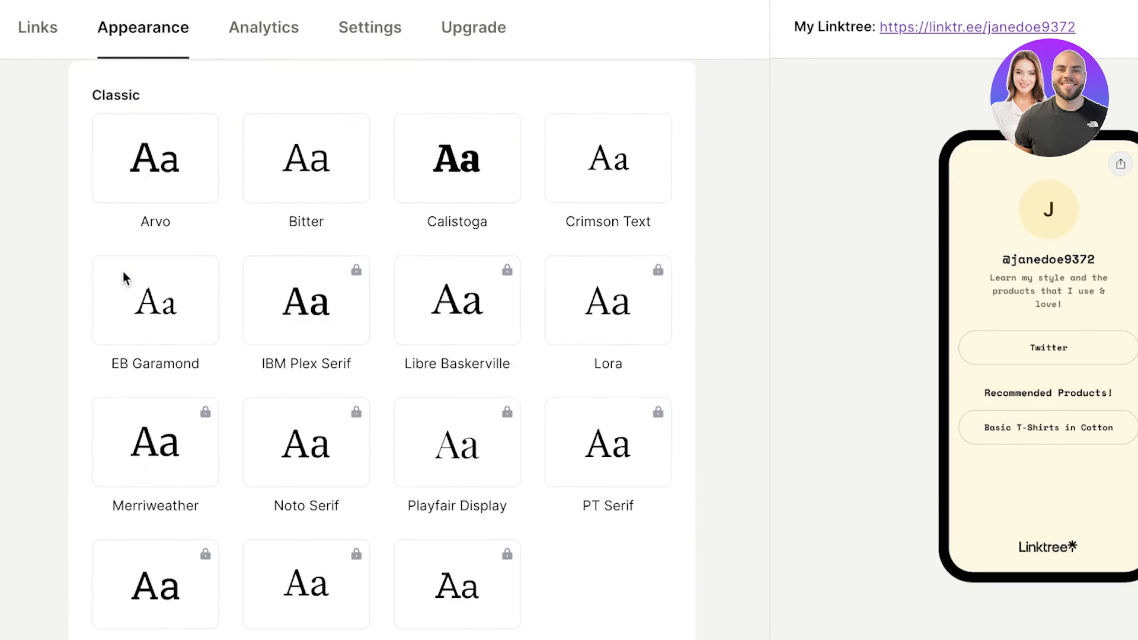
scroll(222, 270, down, 10)
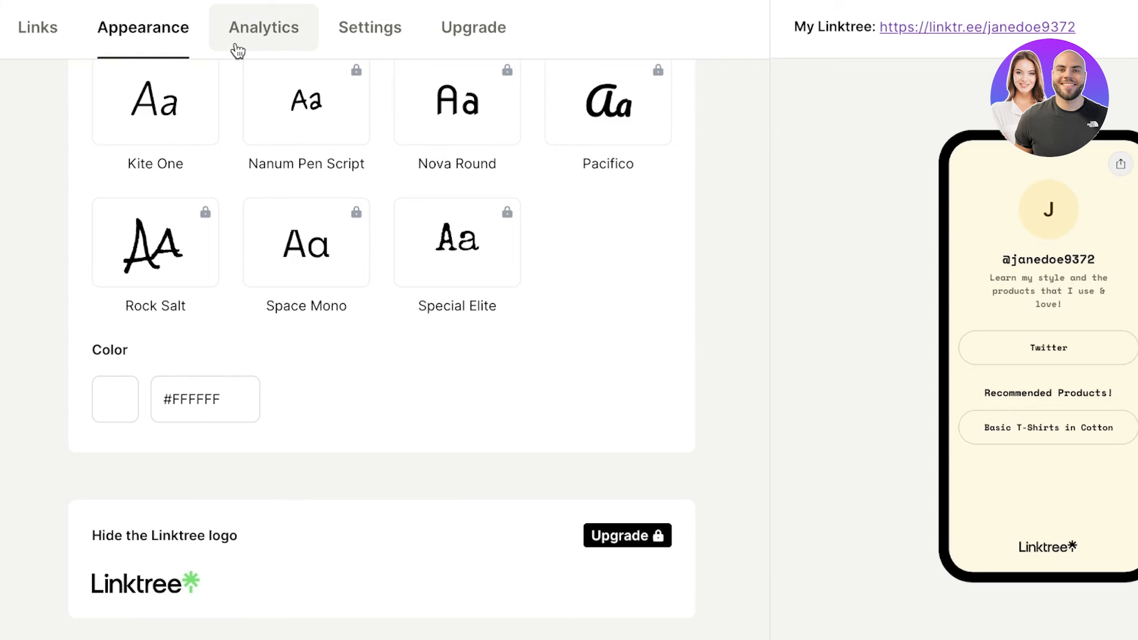
- Look at the lifetime analytics page and review the support banner, integration, SEO and conversion tracking sections of the settings
click(239, 50)
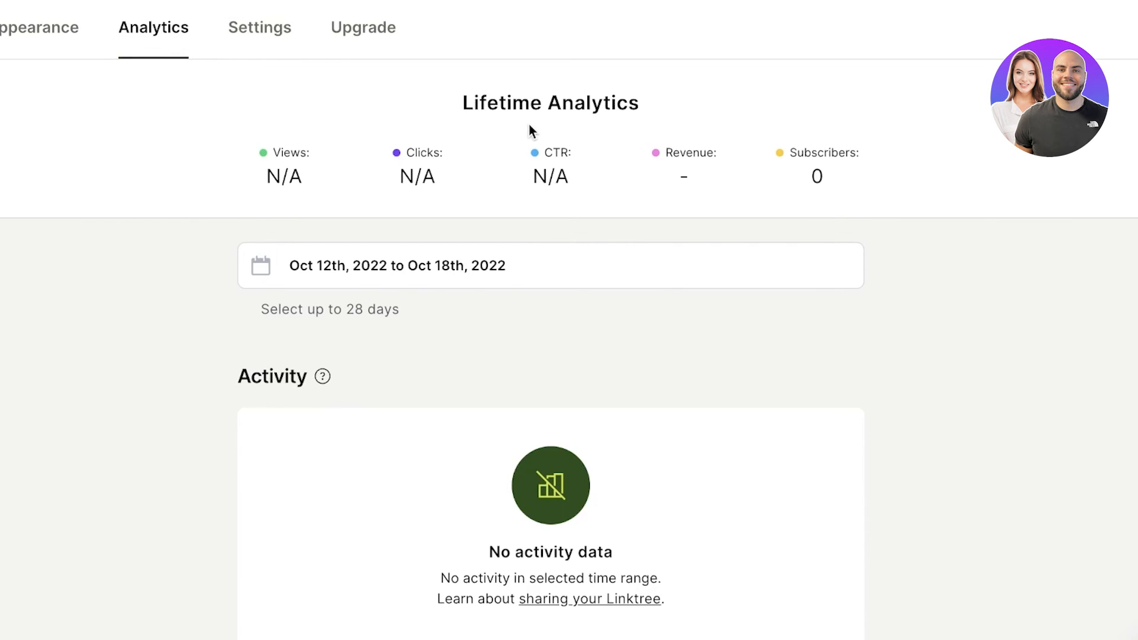
click(227, 28)
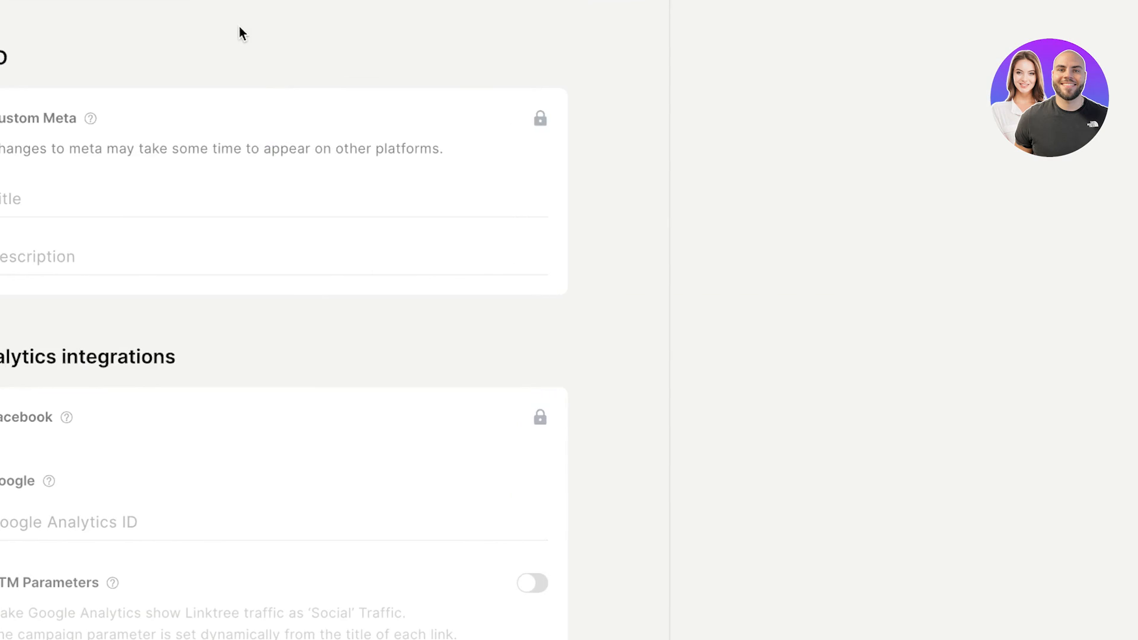
scroll(329, 131, up, 10)
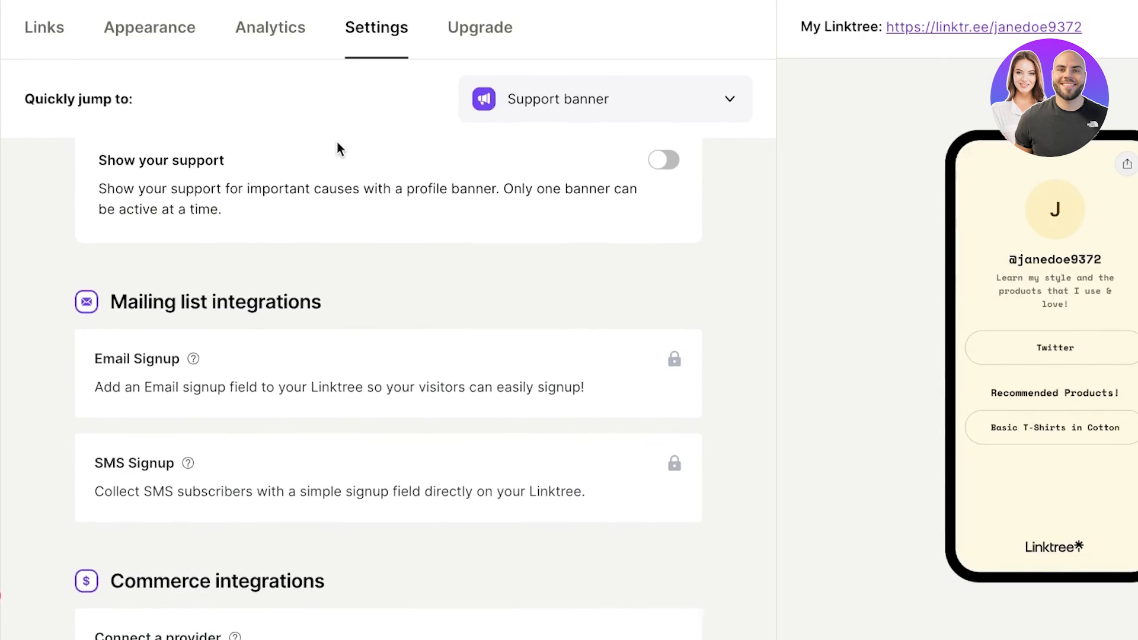
scroll(344, 166, down, 6)
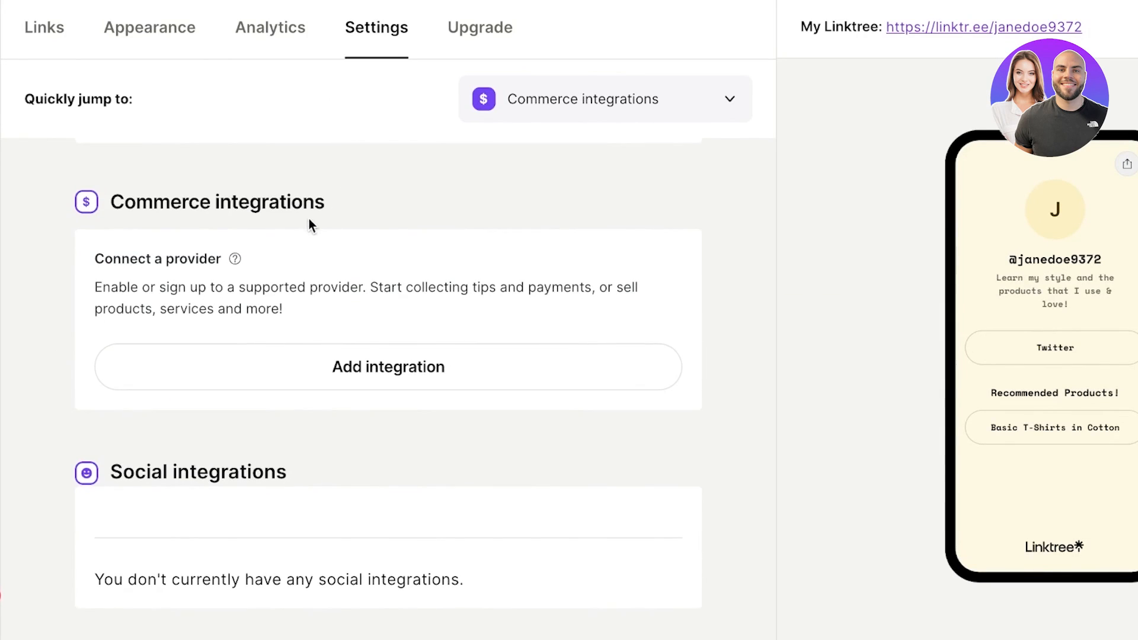
scroll(307, 219, down, 6)
scroll(306, 221, down, 7)
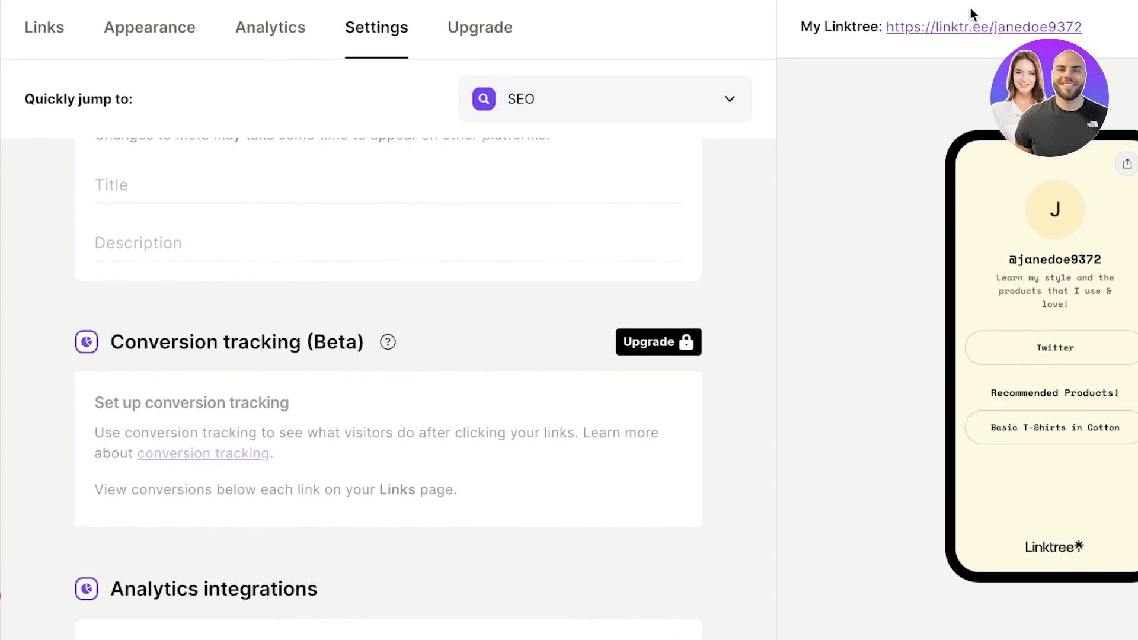
- View the public Linktree profile page in its own browser tab and return to the Linktree settings
click(970, 34)
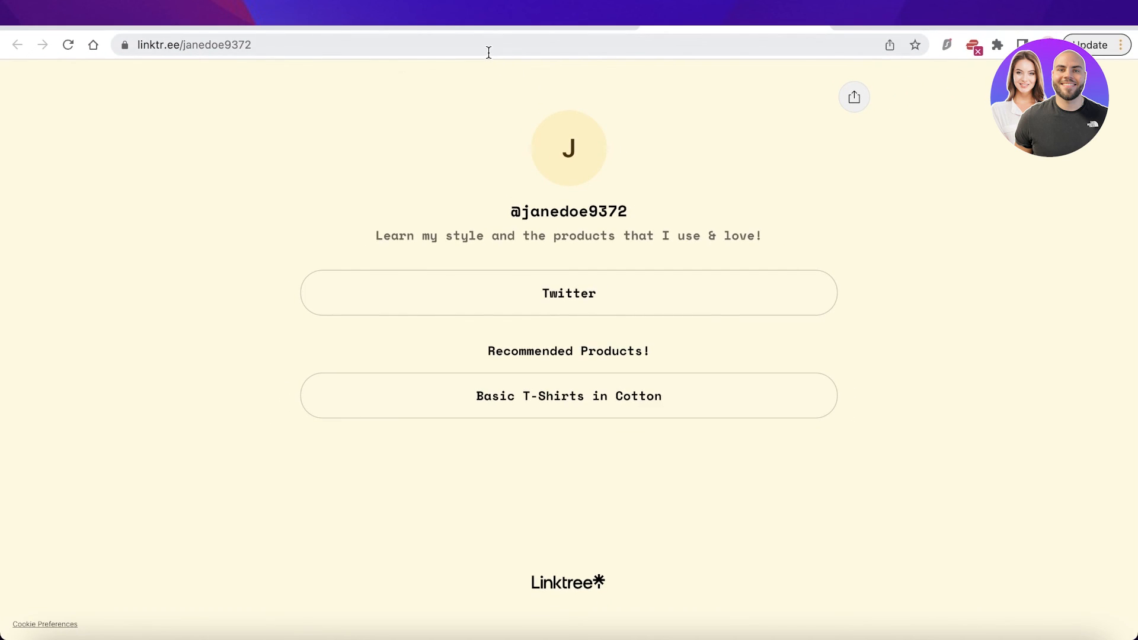
click(507, 28)
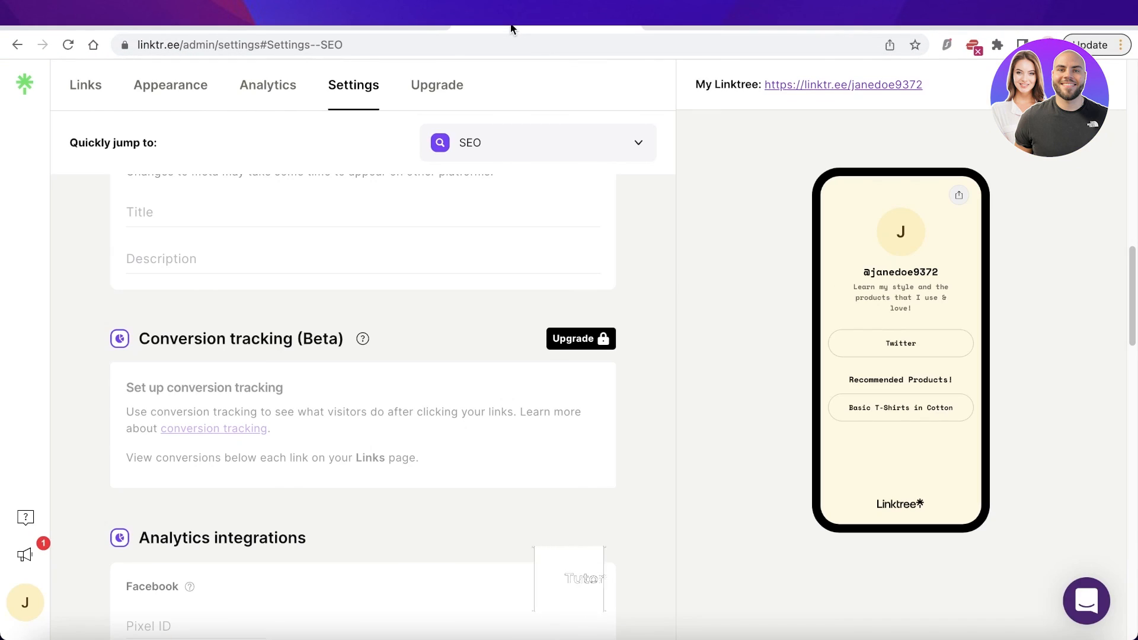